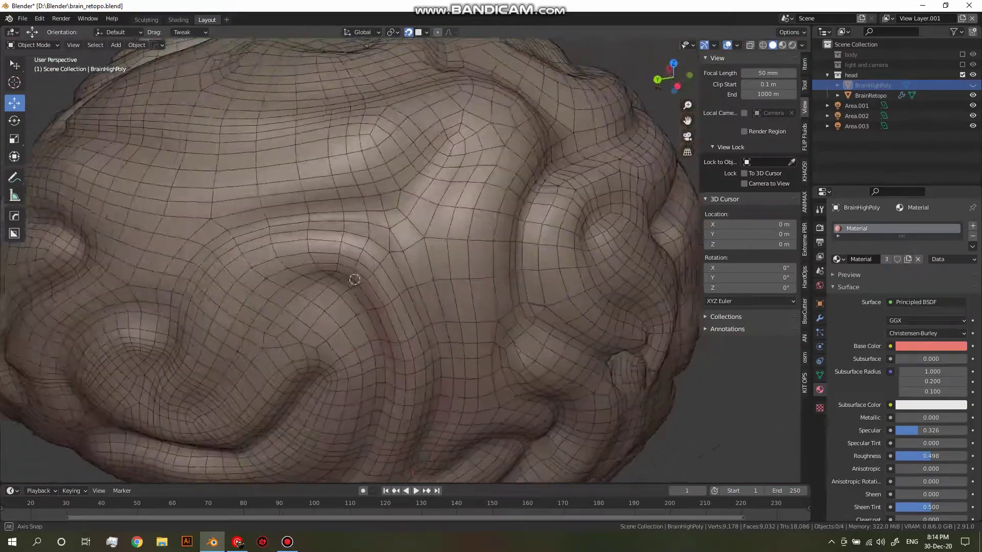
Orbit around the brain mesh, from underneath to a front three-quarter view
middle_click_drag(354, 279, 323, 207)
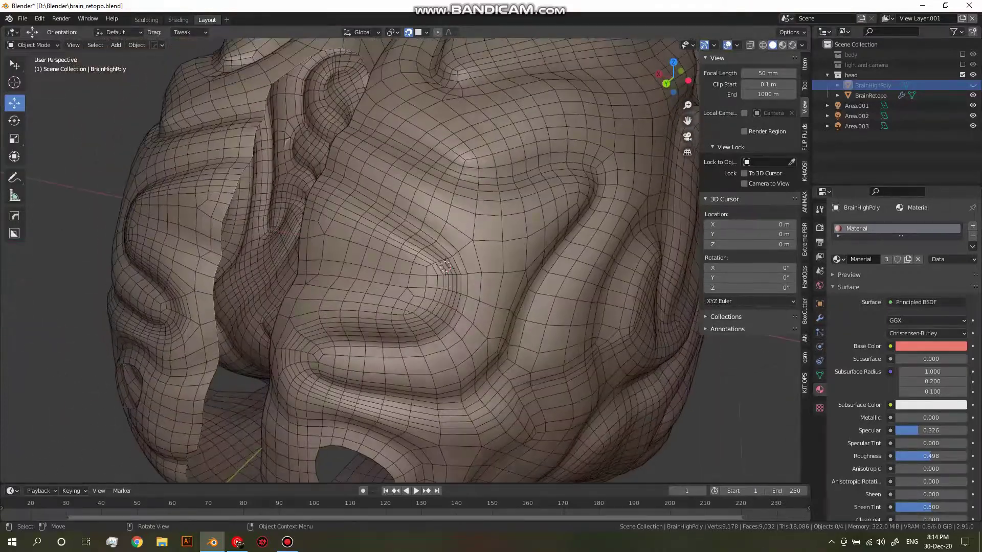
middle_click_drag(323, 207, 431, 264)
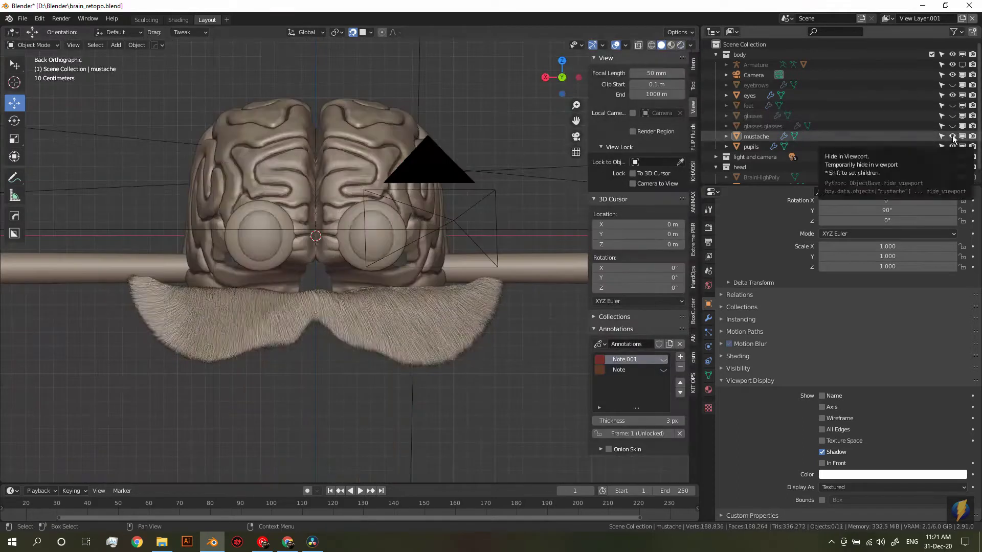
Hide the mustache and append Brown_Eye from variety-of-eyes.blend
left_click(953, 137)
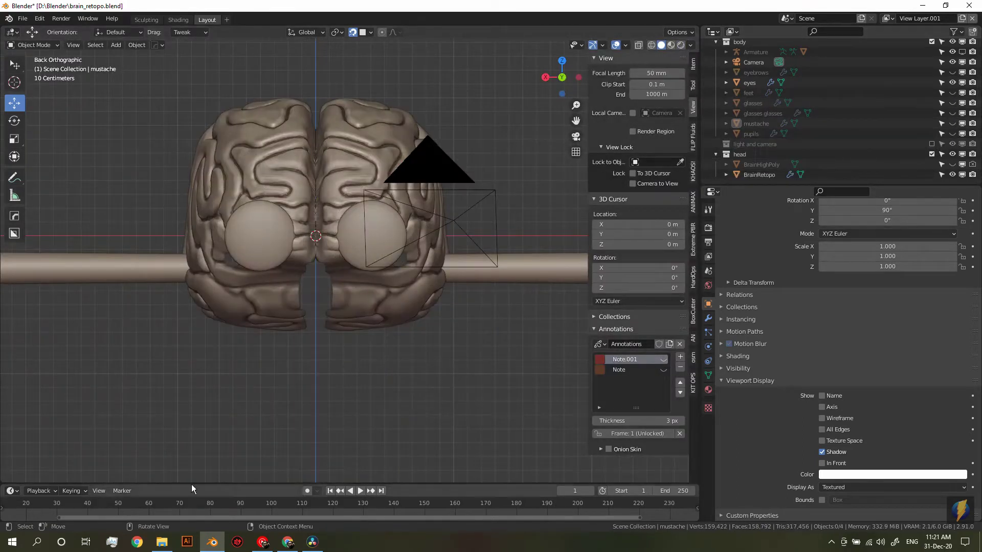
key("shift+F1")
scroll(409, 307, "down", 8)
scroll(481, 299, "down", 4)
double_click(480, 295)
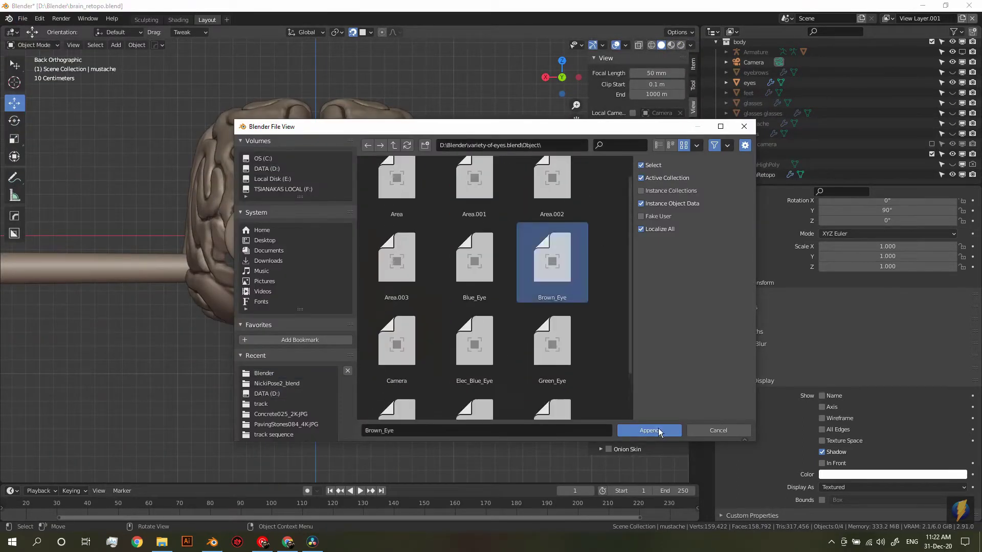
left_click(649, 430)
Add an ico sphere, shrink it to eye size and place it over the eye
left_click(708, 318)
middle_click_drag(614, 287, 523, 252)
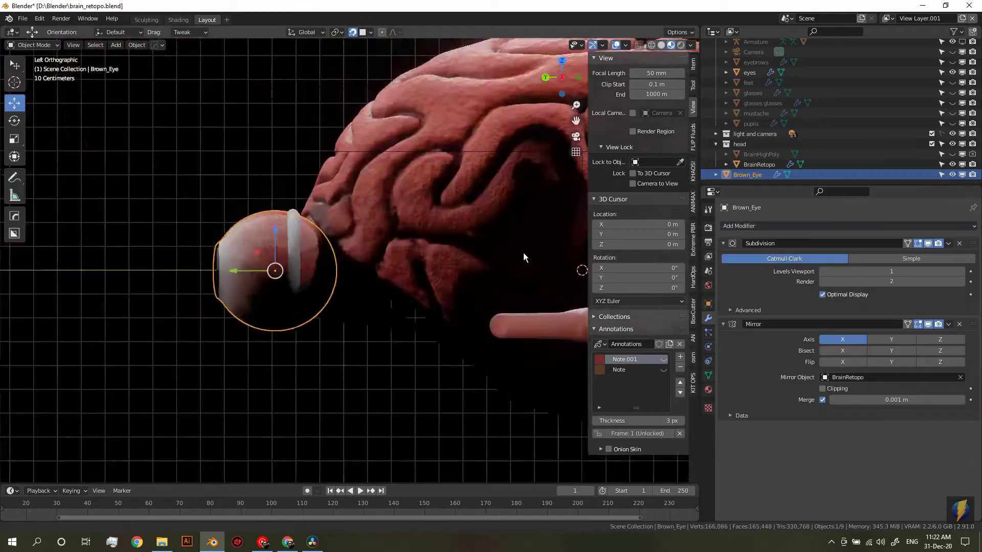
key("ctrl+KP_1")
key("shift+a")
left_click(463, 351)
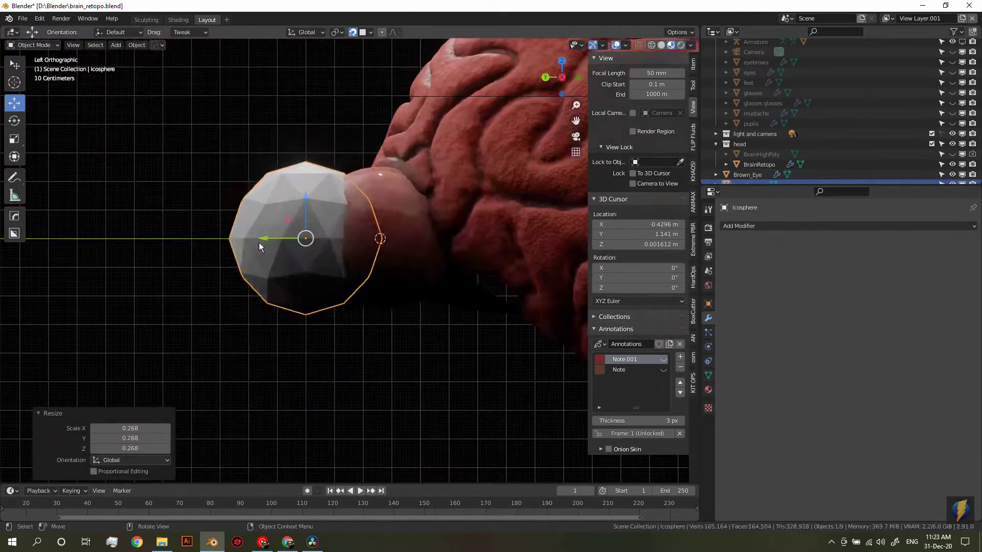
mouse_move(259, 242)
middle_mouse_down()
mouse_move(327, 287)
mouse_move(366, 198)
middle_mouse_up()
key("g")
left_click(327, 290)
Give the sphere Subdivision and Mirror modifiers, mirrored across the brain
left_click(819, 225)
left_click(786, 400)
left_click(818, 225)
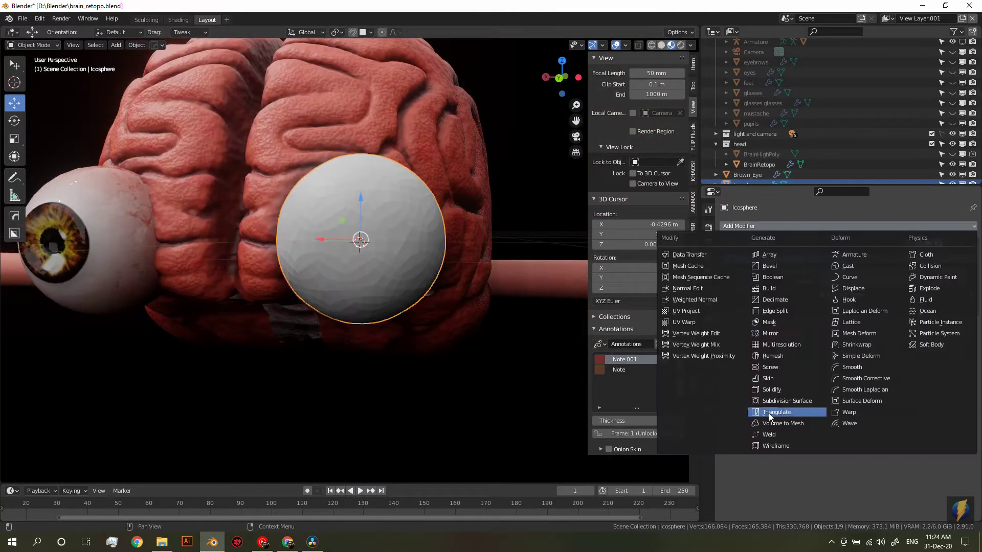
left_click(770, 333)
key("ctrl+KP_1")
key("Tab")
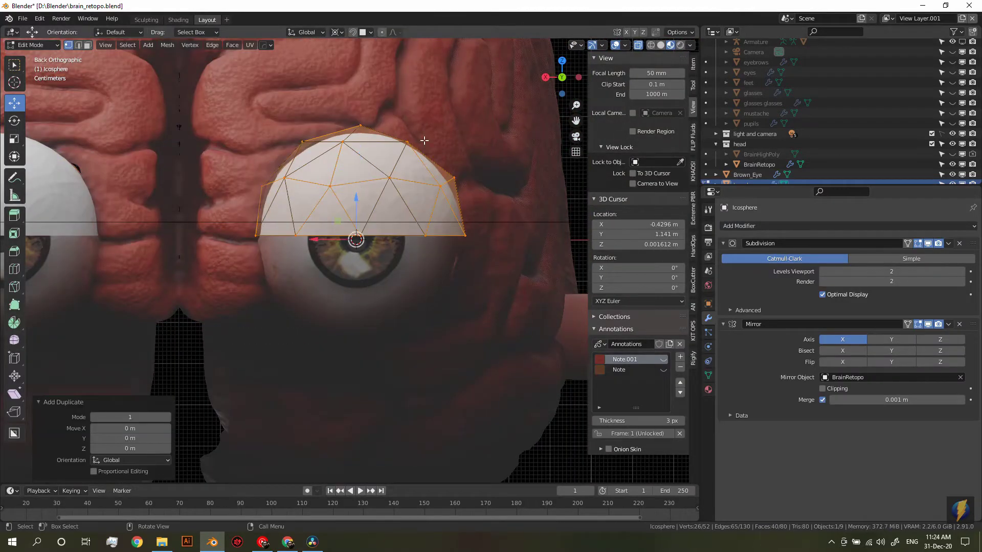
Duplicate the sphere's top half and flip it with a Z scale of -1
scroll(423, 140, "down", 3)
middle_click_drag(424, 140, 358, 153)
scroll(358, 153, "up", 4)
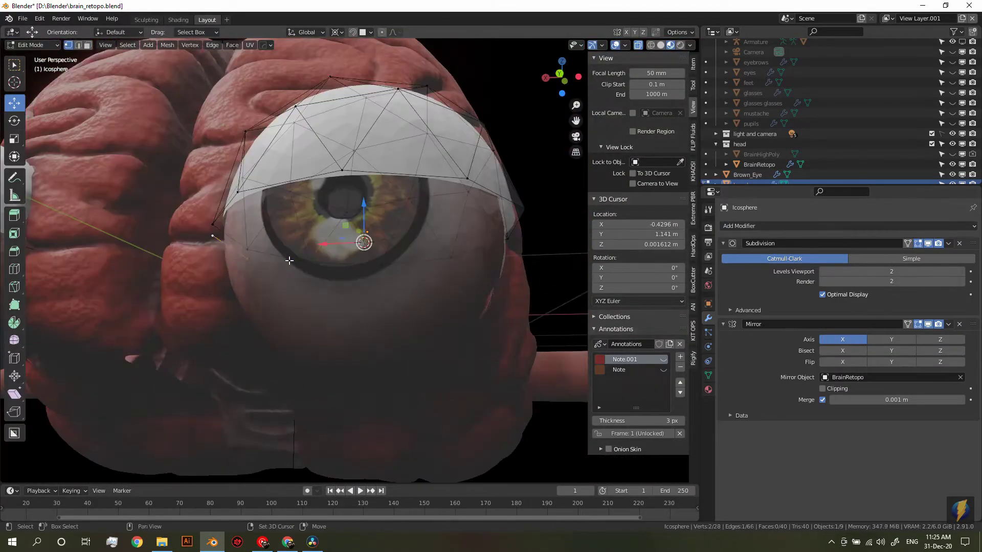
key("ctrl+KP_1")
key("shift+d")
key("Escape")
key("s")
key("z")
key("minus")
key("1")
key("Return")
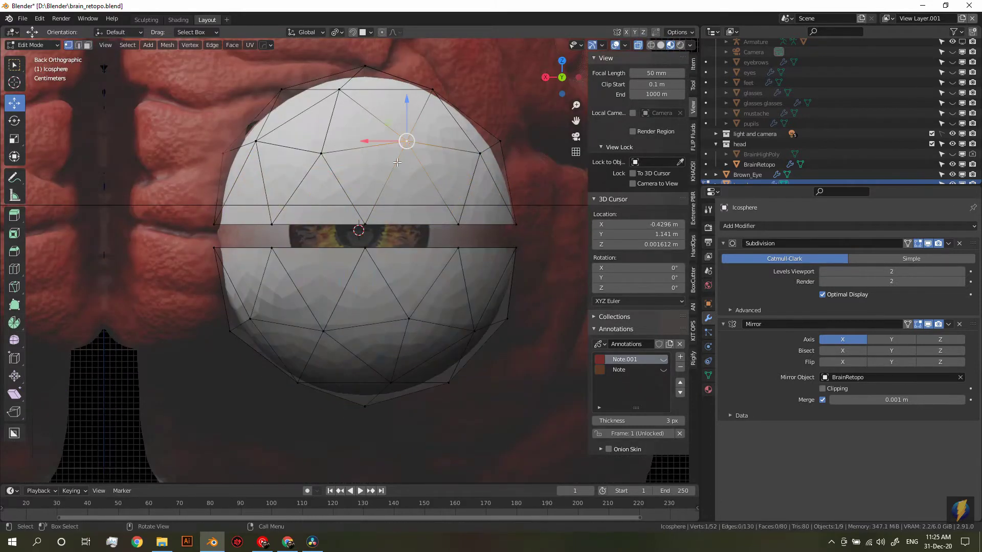
Isolate the sphere halves and smoothly reshape the eyelid edges
key("ctrl+z")
key("KP_Divide")
mouse_move(404, 184)
middle_mouse_down()
mouse_move(282, 262)
mouse_move(416, 263)
middle_mouse_up()
key("2")
left_click(272, 276)
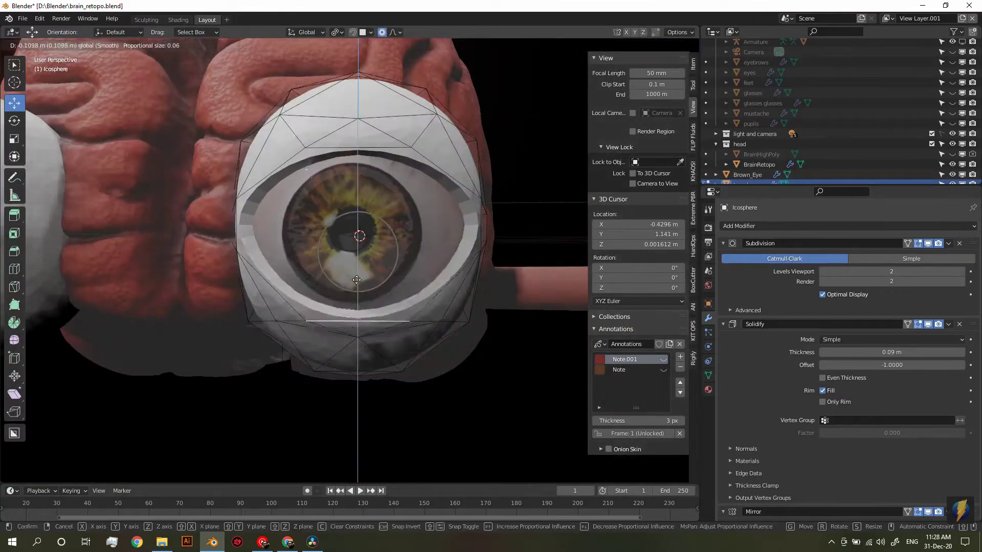
left_click(356, 280)
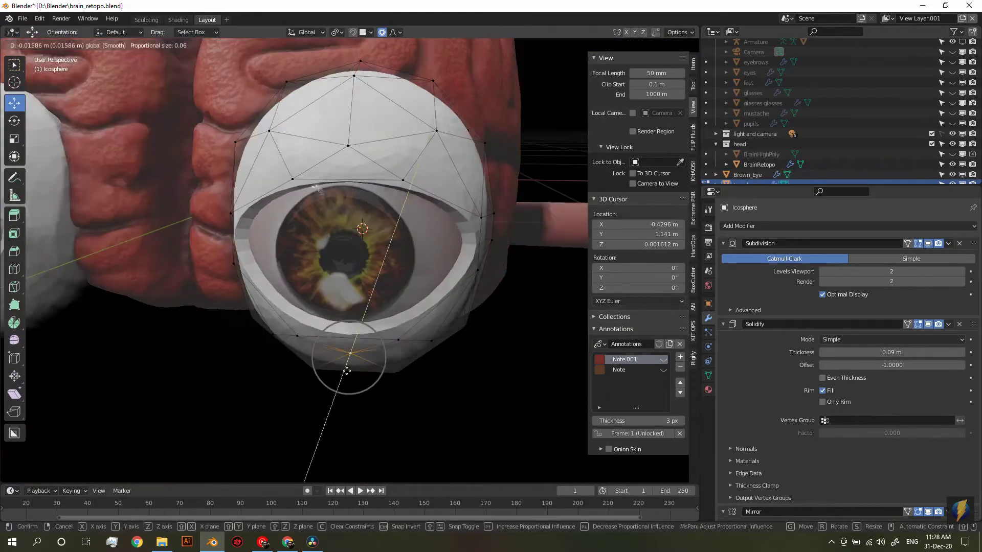
middle_click_drag(410, 302, 365, 178)
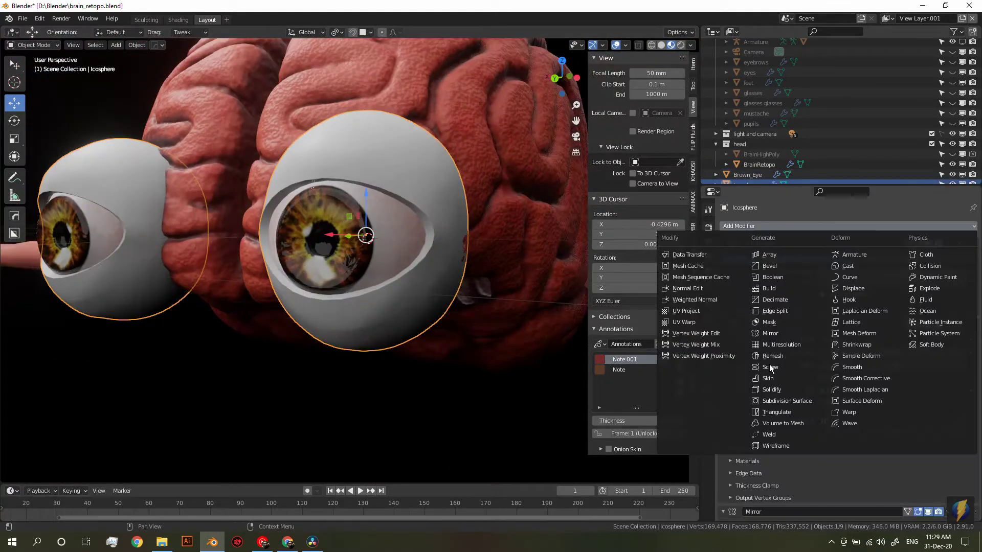
Add a Bevel modifier to the eyelids
left_click(769, 266)
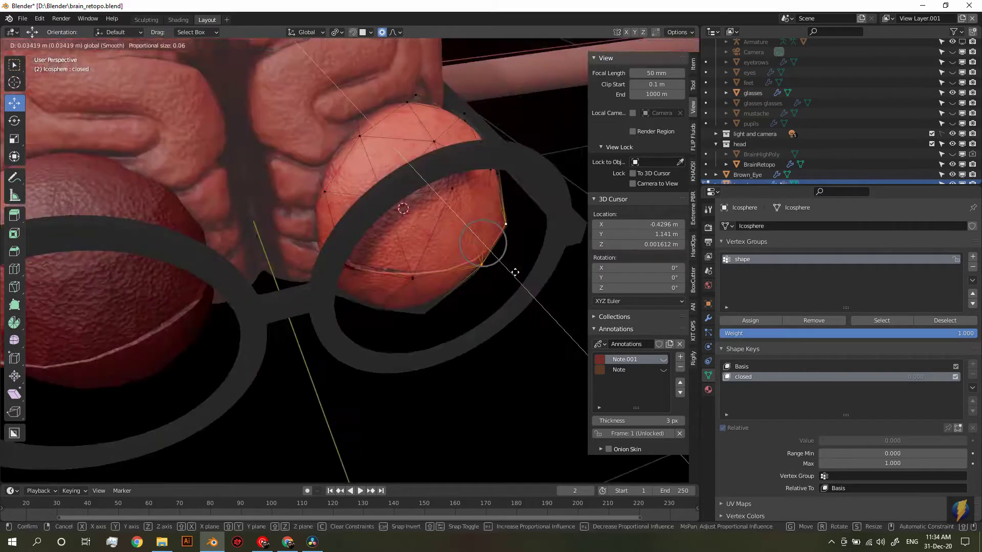
scroll(793, 405, "down", 3)
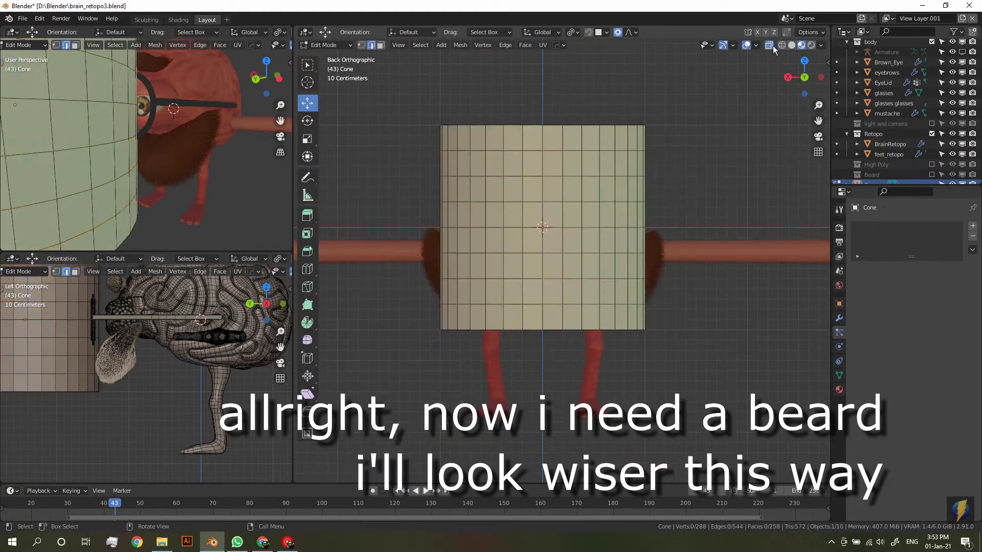
Taper and flatten the cone, then move its vertices into a pointed beard shape
key("s")
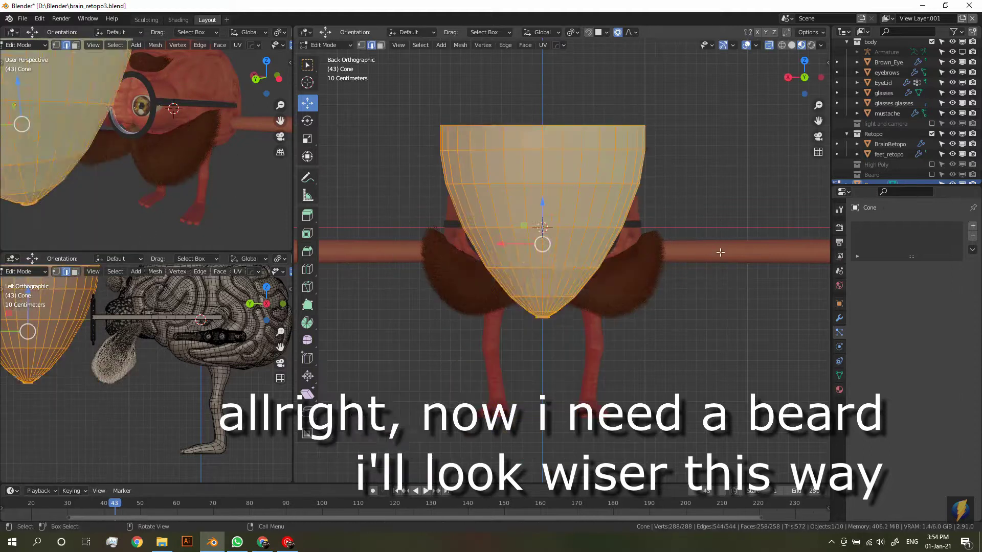
mouse_move(573, 294)
middle_mouse_down()
mouse_move(683, 267)
mouse_move(589, 290)
middle_mouse_up()
left_click(735, 258)
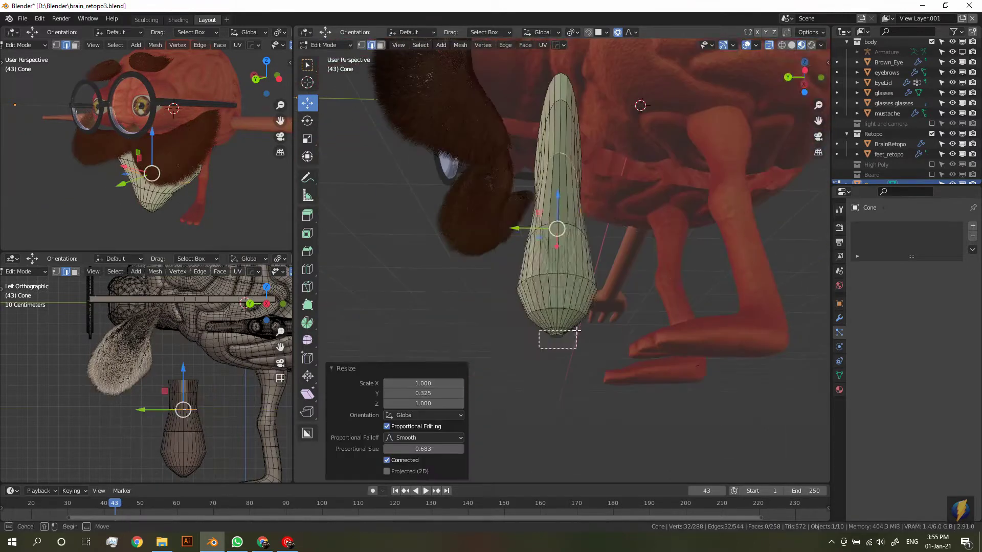
middle_click_drag(472, 276, 123, 412)
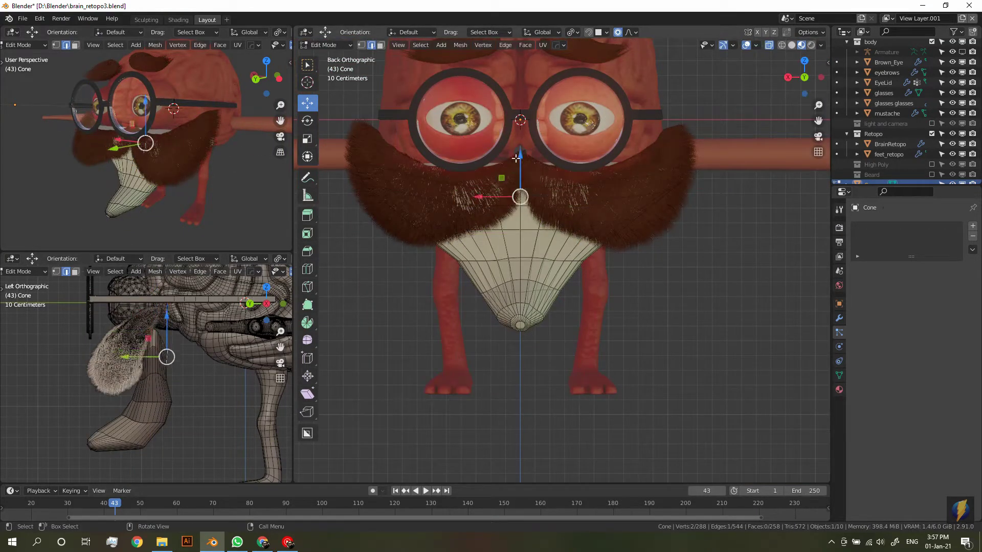
left_click(362, 103)
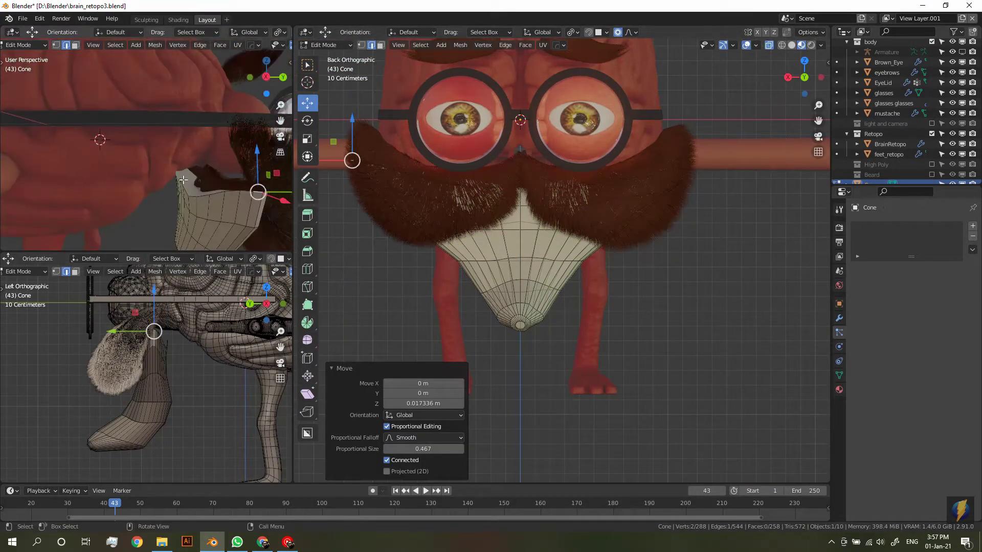
key("g")
left_click(254, 172)
middle_click_drag(460, 230, 598, 344)
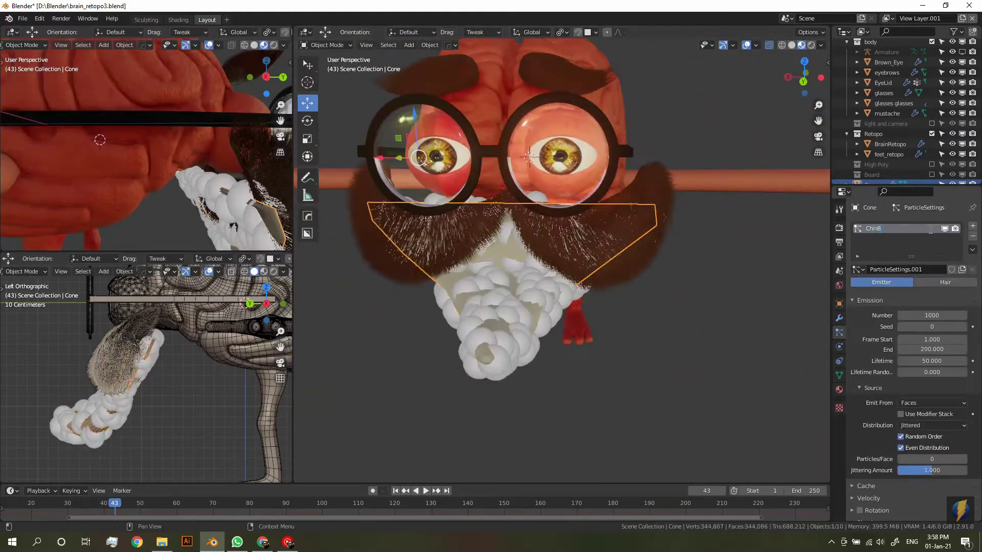
Make the particles Hair with Interpolated children and preview them in Rendered shading
left_click(941, 283)
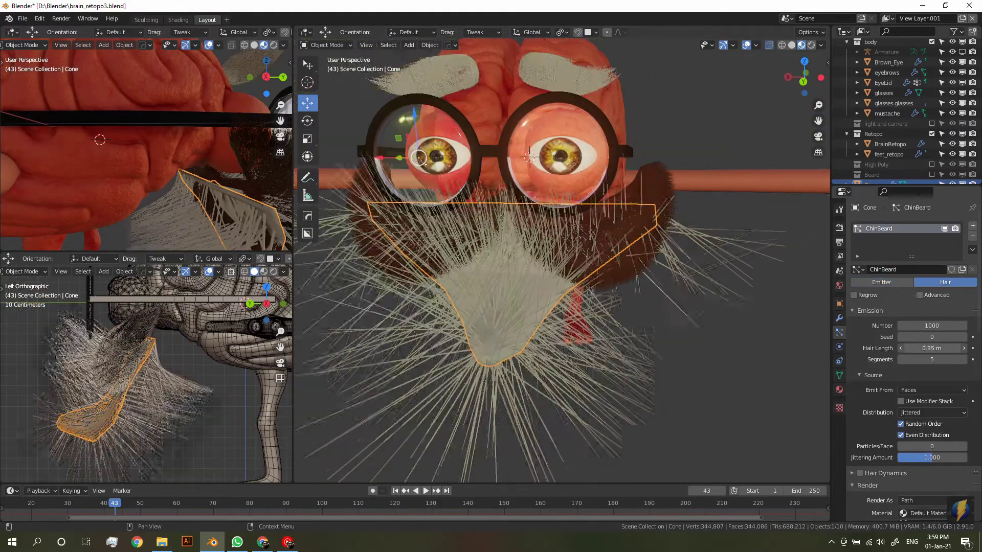
left_click(956, 491)
scroll(897, 381, "down", 10)
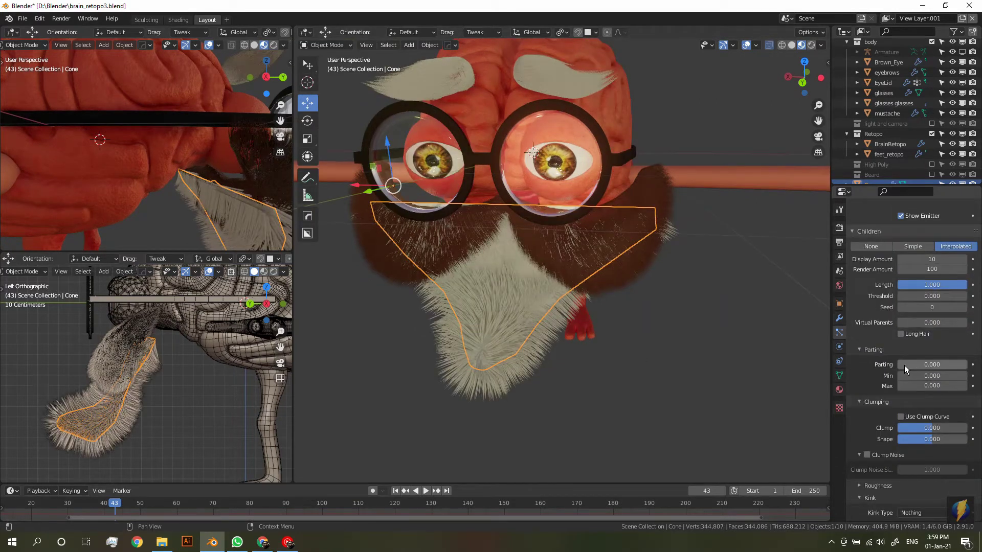
left_click_drag(931, 395, 946, 395)
scroll(563, 255, "up", 2)
left_click(798, 45)
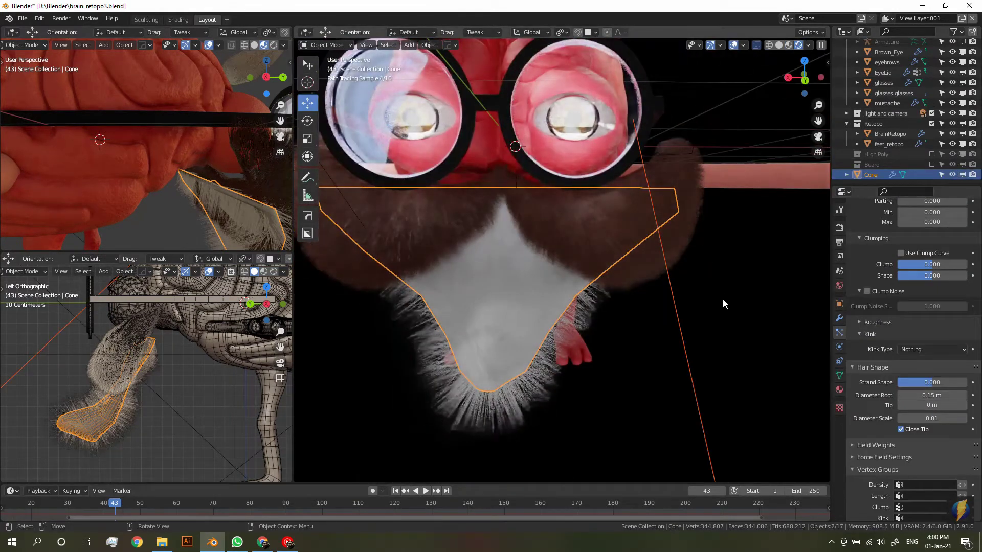
left_click(789, 45)
Set the hair strand shape to 0.217 and root diameter to 0.2 m
scroll(563, 376, "up", 2)
scroll(480, 214, "down", 4)
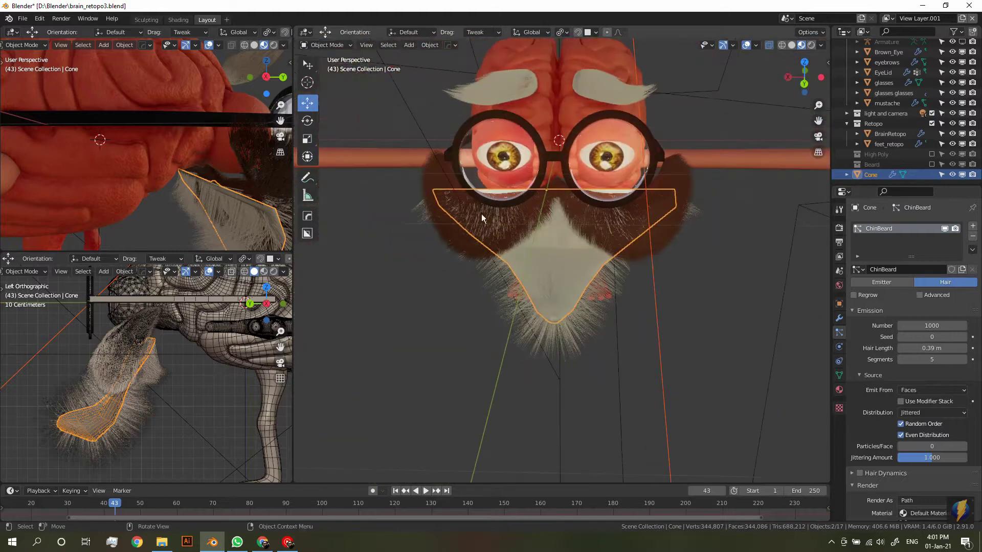
scroll(578, 370, "up", 1)
mouse_move(578, 369)
middle_mouse_down()
mouse_move(578, 232)
mouse_move(694, 294)
mouse_move(531, 377)
middle_mouse_up()
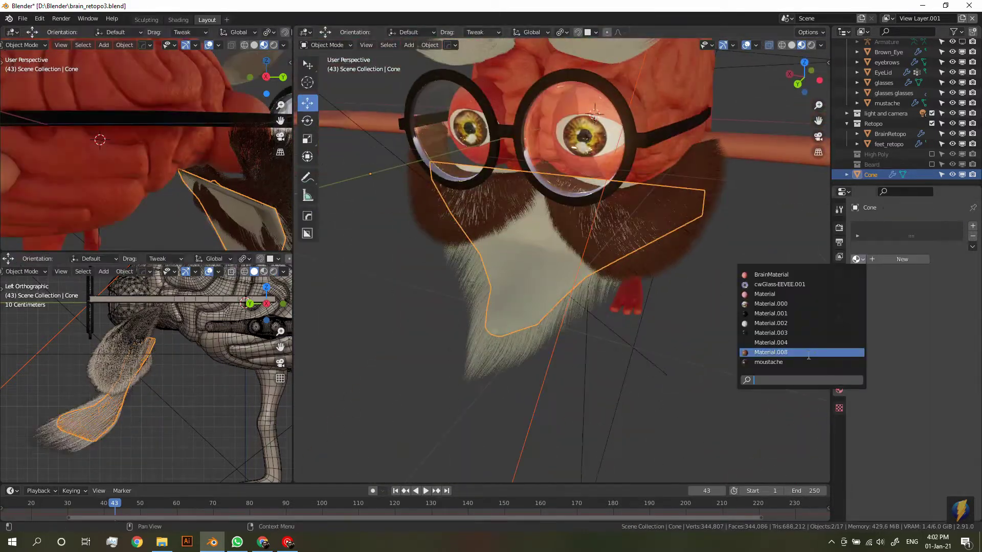
left_click(682, 224)
left_click_drag(931, 306, 941, 307)
left_click(931, 320)
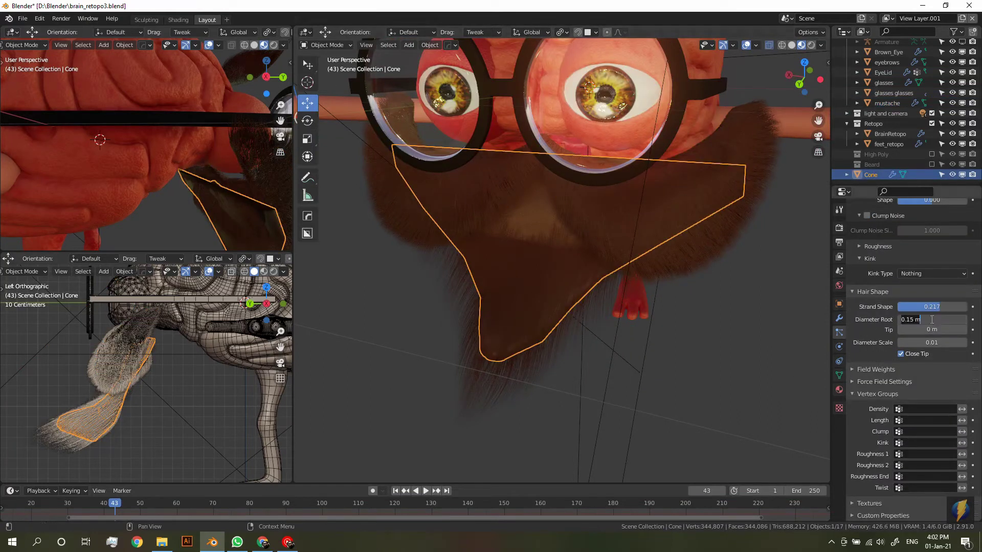
left_click(328, 124)
mouse_move(630, 283)
middle_mouse_down()
mouse_move(483, 205)
mouse_move(636, 350)
mouse_move(572, 185)
mouse_move(538, 191)
mouse_move(584, 244)
middle_mouse_up()
In Particle Edit, smooth the cone's mesh and puff up the beard hair volume
left_click(328, 45)
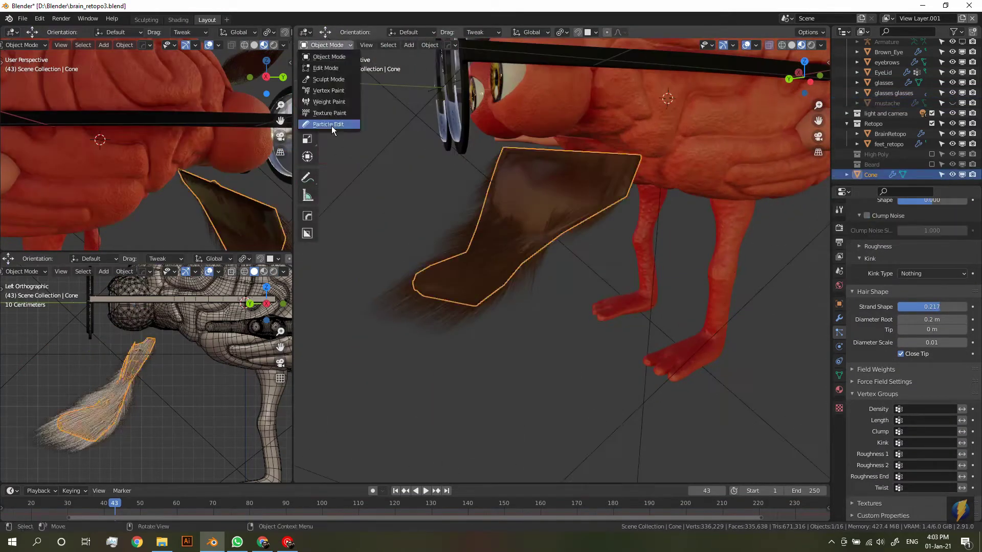
left_click(328, 128)
mouse_move(521, 198)
middle_mouse_down()
mouse_move(787, 195)
mouse_move(673, 241)
mouse_move(625, 200)
mouse_move(511, 230)
mouse_move(599, 259)
mouse_move(580, 263)
mouse_move(603, 301)
mouse_move(651, 333)
middle_mouse_up()
key("Tab")
left_click(619, 201)
key("Tab")
left_click(307, 174)
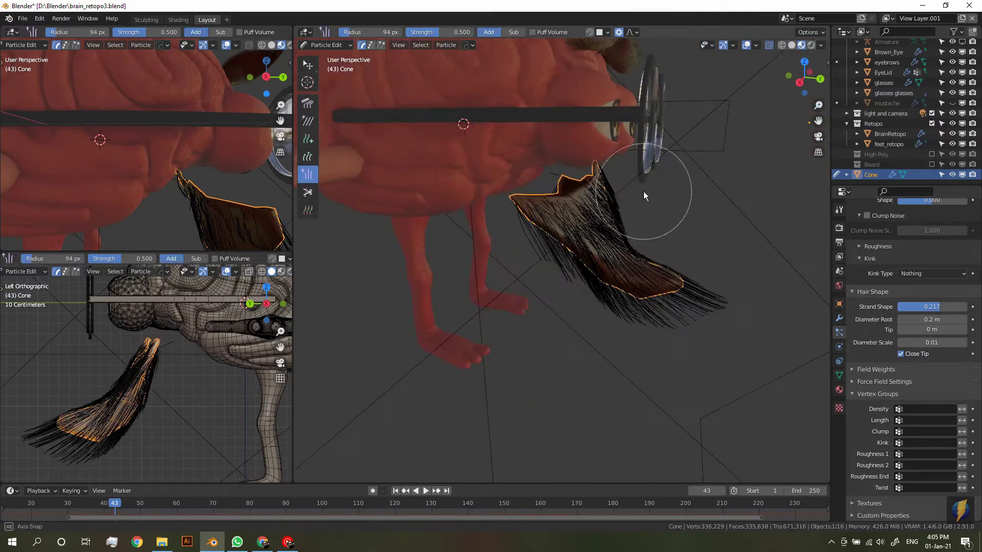
mouse_move(643, 191)
middle_mouse_down()
mouse_move(546, 209)
mouse_move(581, 318)
middle_mouse_up()
Return to Object Mode, reveal the mustache, reselect the beard and inspect it from several angles
key("Tab")
key("alt+h")
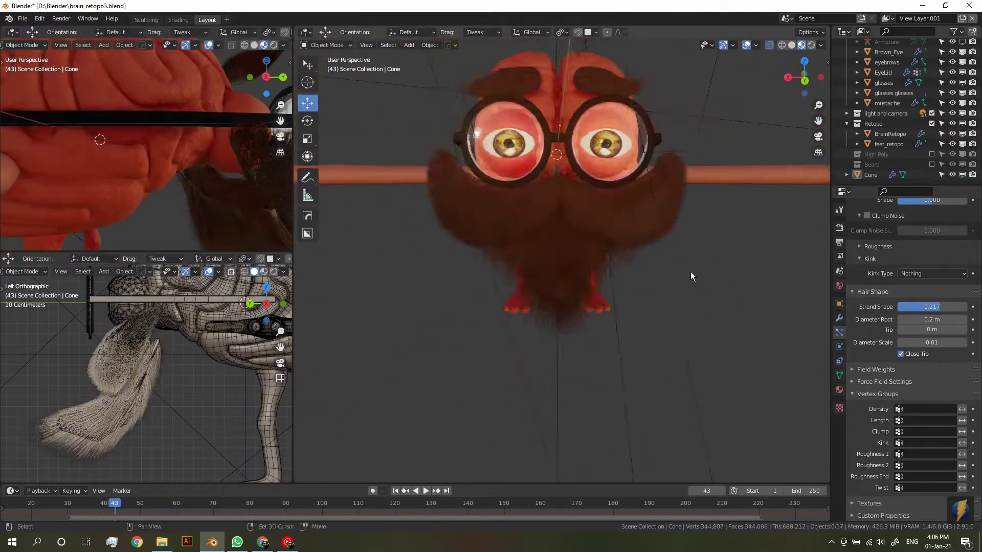
scroll(913, 344, "down", 5)
left_click(668, 319)
mouse_move(668, 319)
middle_mouse_down()
mouse_move(467, 355)
mouse_move(552, 333)
middle_mouse_up()
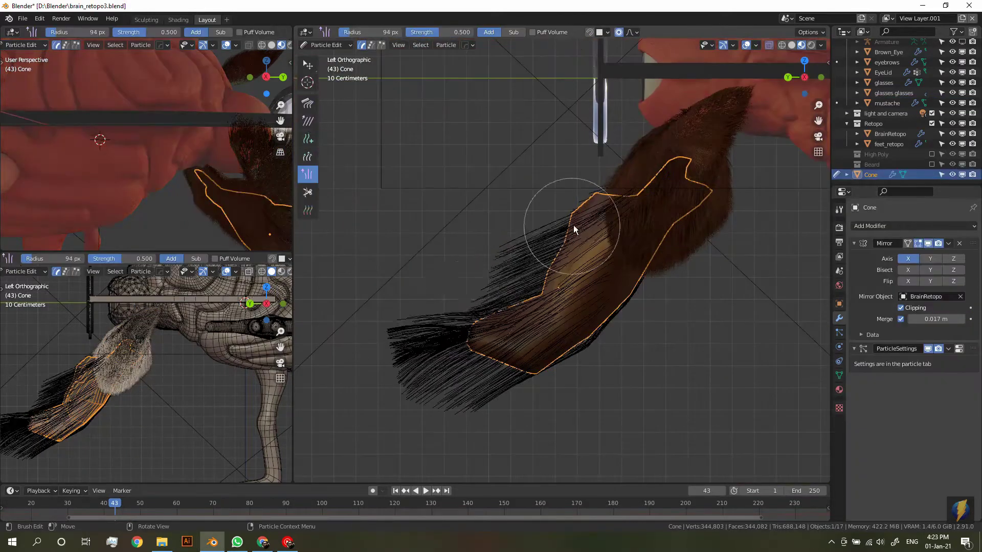
mouse_move(574, 228)
middle_mouse_down()
mouse_move(576, 395)
mouse_move(609, 361)
mouse_move(694, 392)
mouse_move(694, 251)
mouse_move(674, 276)
middle_mouse_up()
middle_click_drag(692, 362, 742, 410)
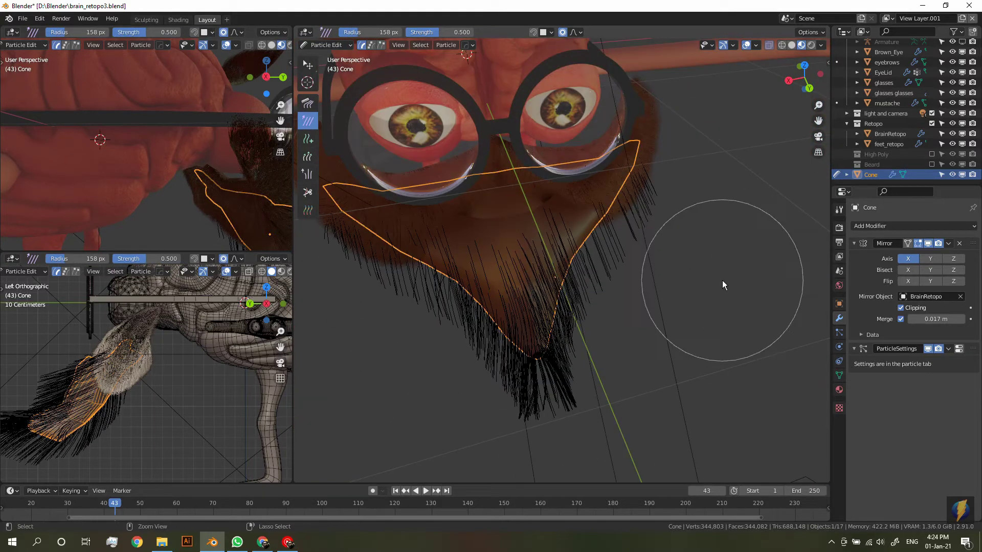
middle_click_drag(668, 278, 429, 347)
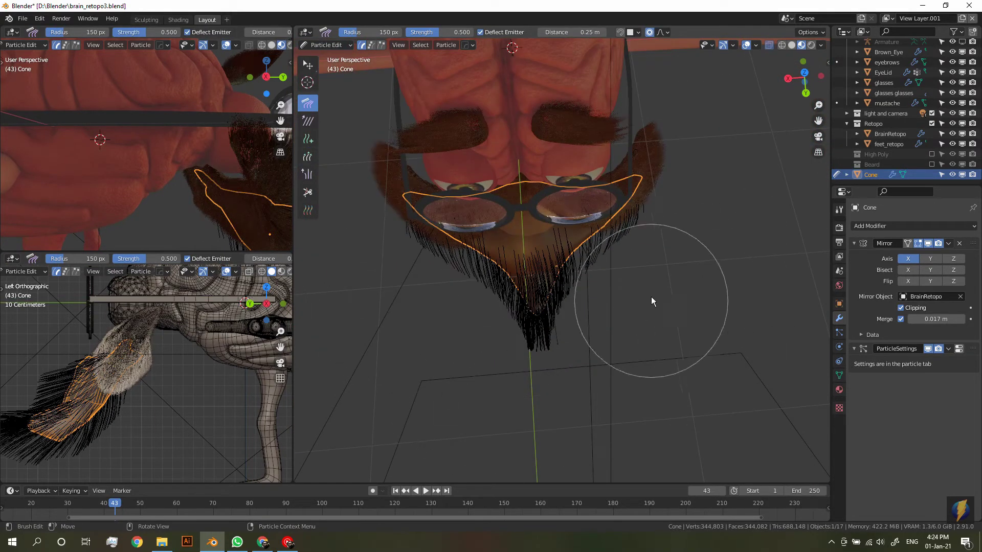
middle_click_drag(394, 290, 636, 247)
Select both the beard cone and the mustache in back view
key("ctrl+Tab")
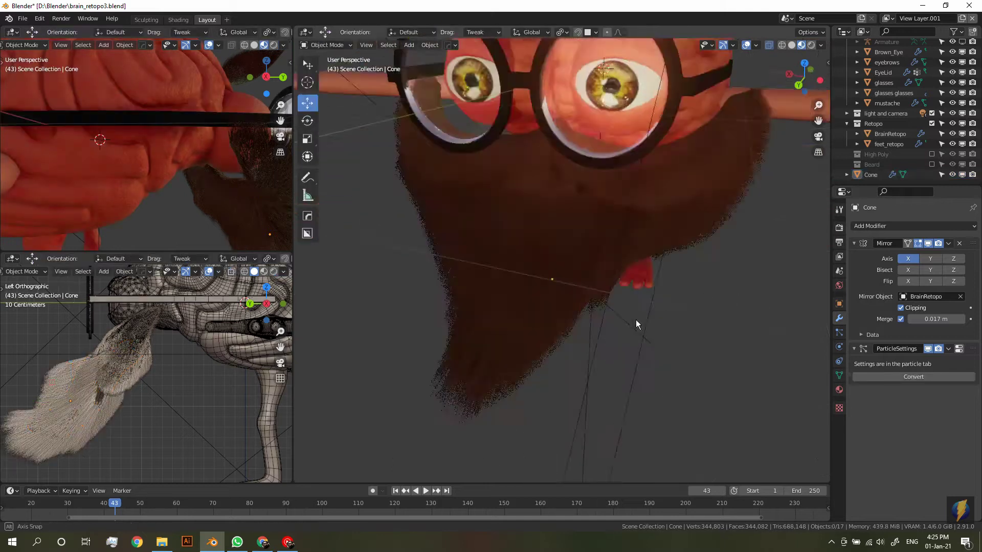
middle_click_drag(636, 320, 569, 287)
left_click(607, 236, "alt")
key("Return")
scroll(207, 342, "down", 2)
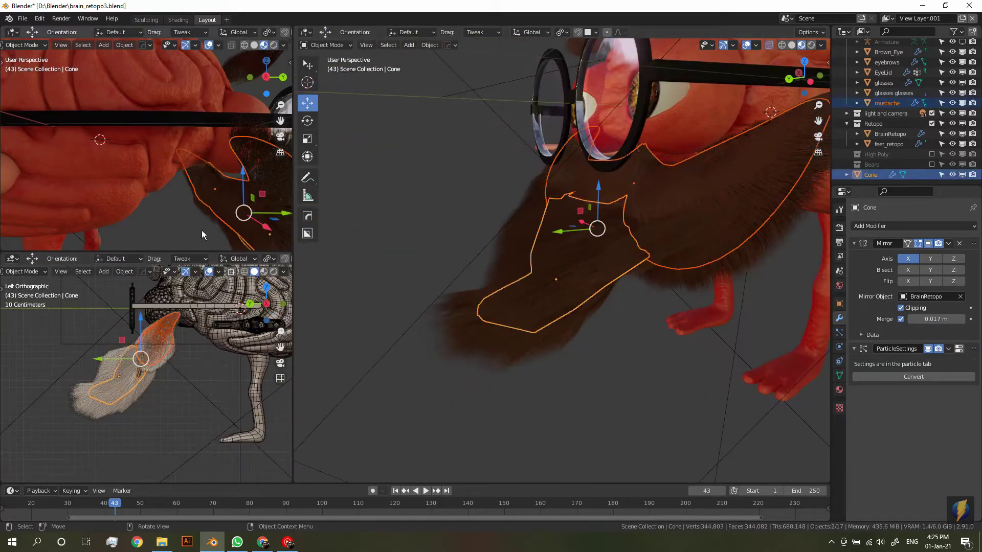
key("ctrl+KP_1")
scroll(612, 292, "up", 3)
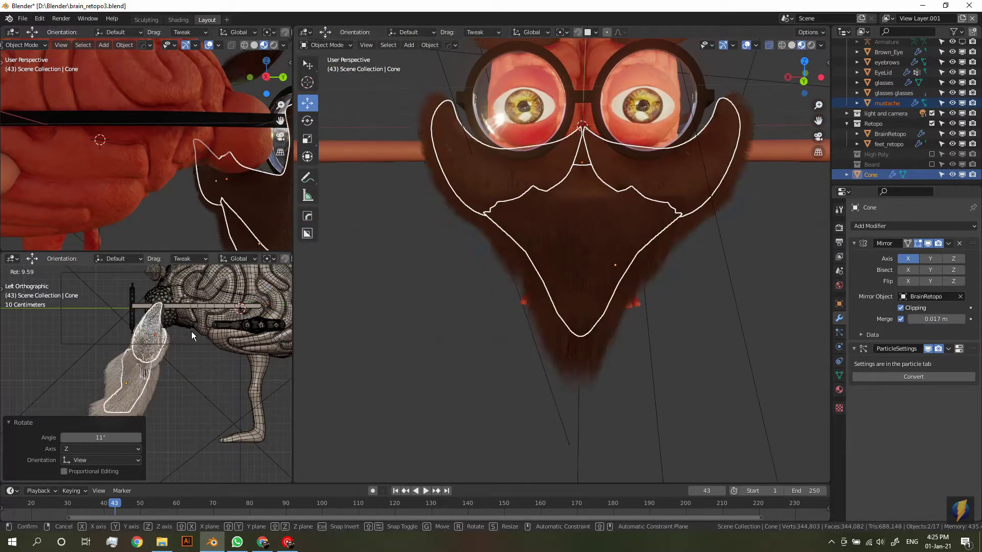
Move the beard and mustache together along Z and tilt them into place
key("g")
key("z")
left_click(638, 229)
key("g")
key("z")
left_click(547, 265)
key("alt+a")
mouse_move(547, 265)
middle_mouse_down()
mouse_move(599, 345)
mouse_move(663, 297)
mouse_move(677, 372)
middle_mouse_up()
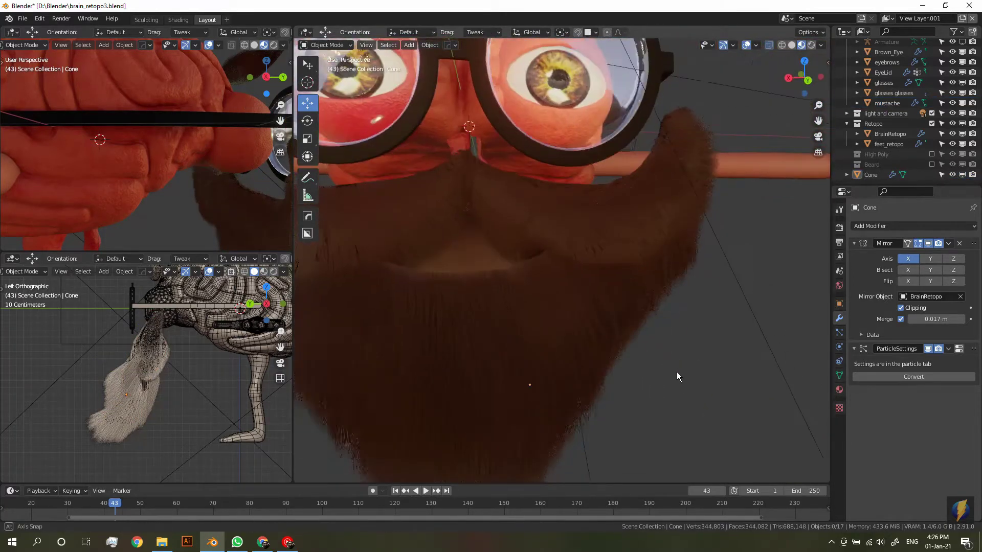
Add annotation layers in the sidebar and sketch a triangular mouth outline on the face
key("n")
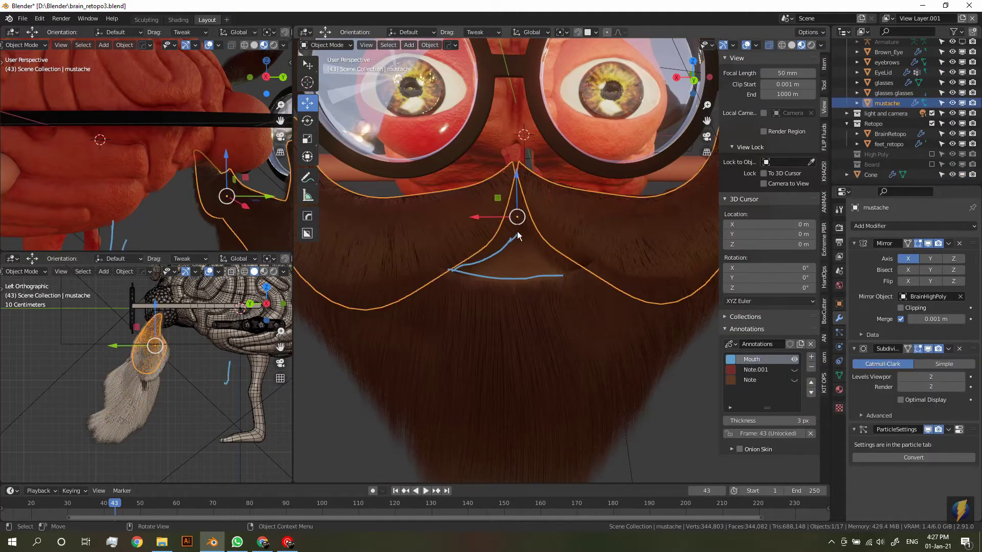
left_click(496, 260)
scroll(582, 277, "down", 2)
mouse_move(581, 276)
middle_mouse_down()
mouse_move(642, 351)
mouse_move(511, 339)
middle_mouse_up()
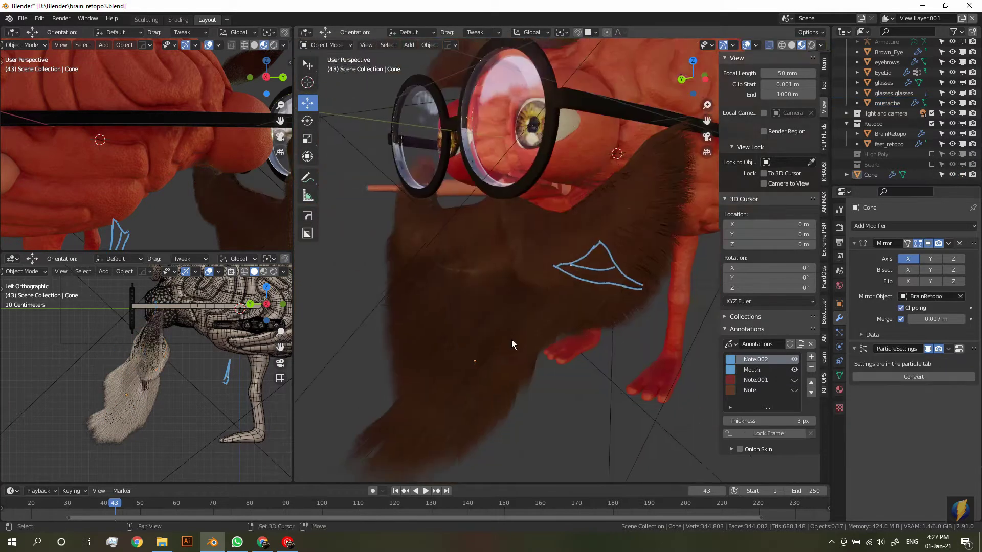
left_click_drag(480, 242, 489, 272)
left_click(887, 102)
left_click(811, 357)
mouse_move(772, 361)
middle_mouse_down()
mouse_move(568, 317)
mouse_move(482, 241)
middle_mouse_up()
left_click(482, 243)
key("ctrl+z")
middle_click_drag(447, 269, 678, 409)
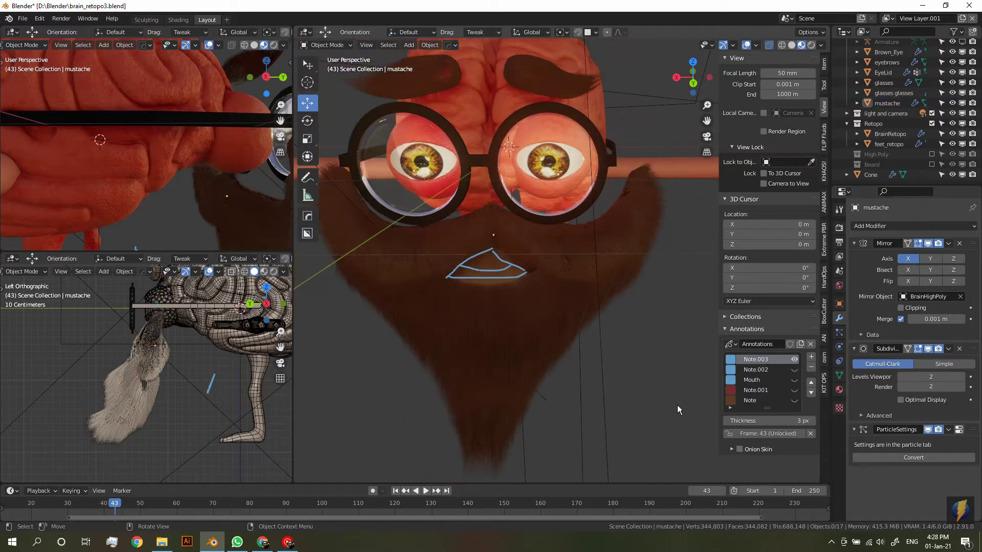
mouse_move(639, 348)
middle_mouse_down()
mouse_move(489, 323)
mouse_move(665, 358)
middle_mouse_up()
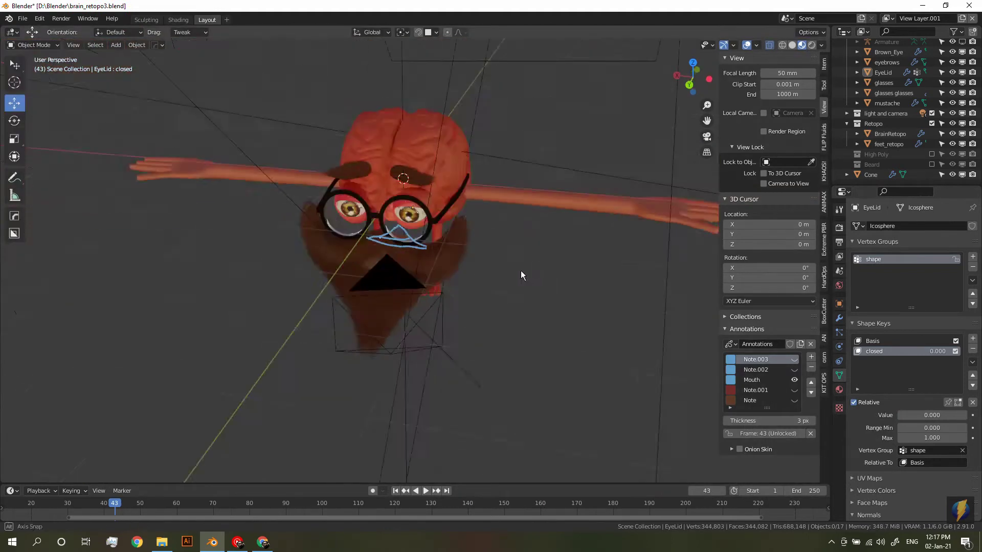
Append the CartoonHand collection from HANDCARTOON.blend, scale it down and move it into place
left_click(41, 131)
double_click(464, 208)
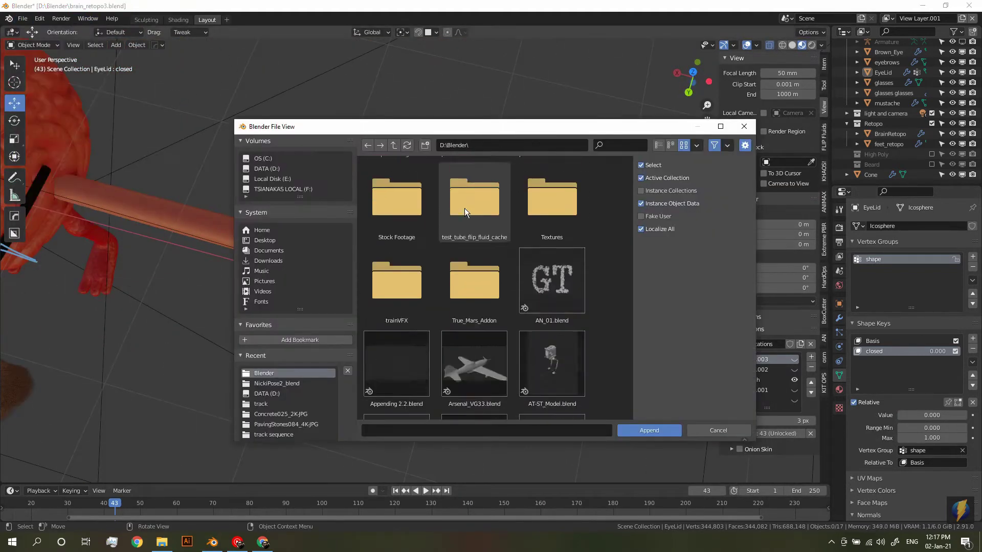
double_click(551, 319)
double_click(443, 243)
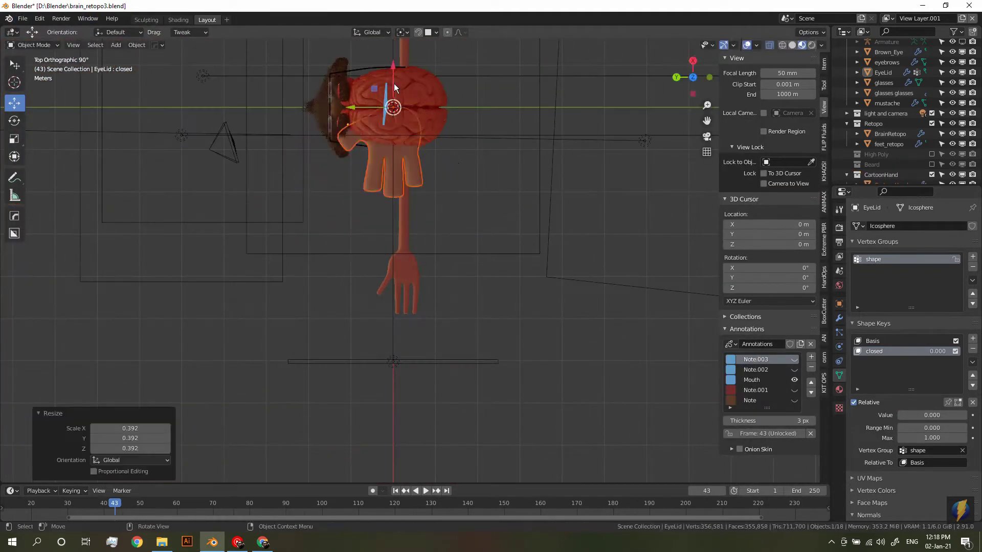
left_click(471, 280)
middle_click_drag(577, 268, 489, 354)
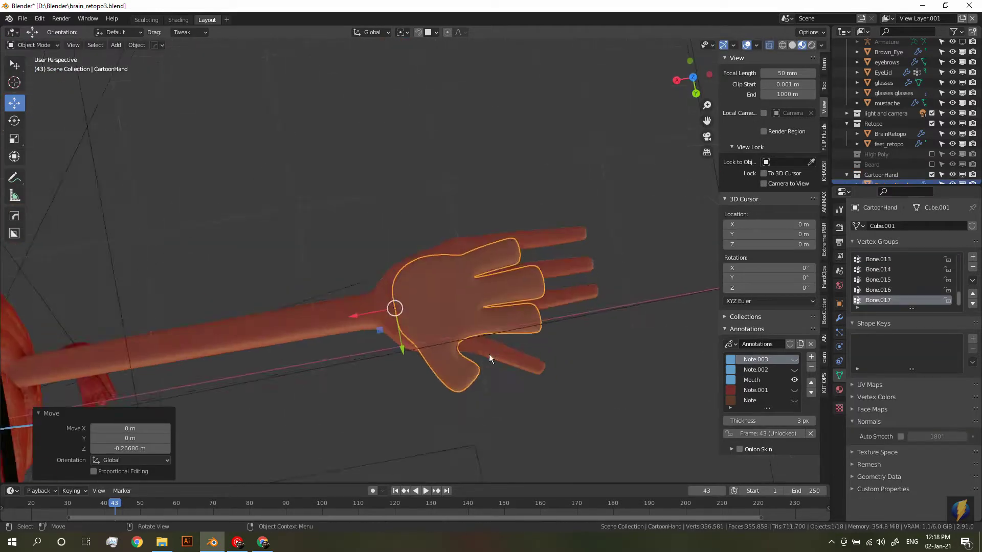
key("KP_7")
In Edit Mode on the CartoonHand, extend the arm toward the brain from top view
middle_click_drag(560, 259, 505, 330)
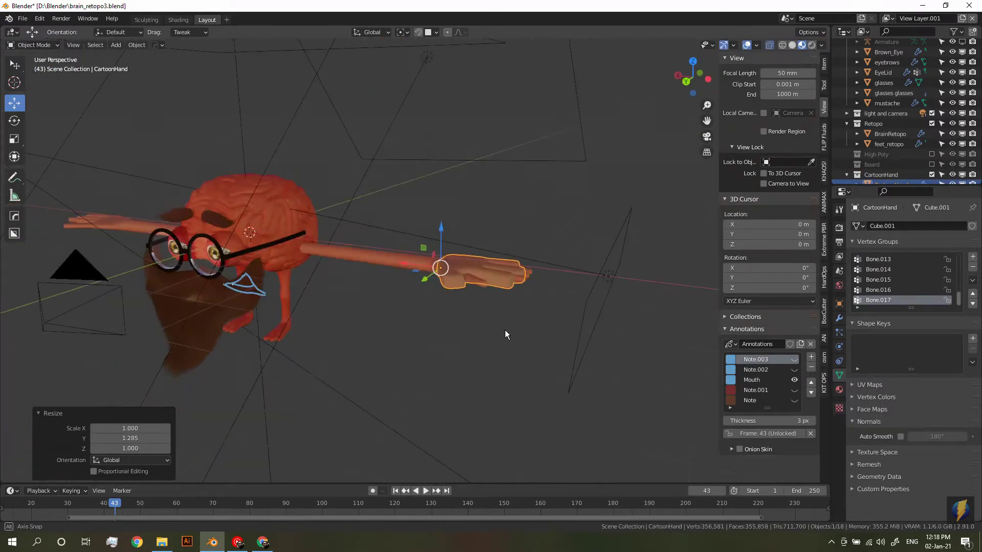
key("ctrl+z")
key("ctrl+z")
key("ctrl+z")
middle_click_drag(408, 333, 455, 297)
key("KP_7")
left_click(529, 327)
key("Tab")
middle_click_drag(529, 327, 521, 382)
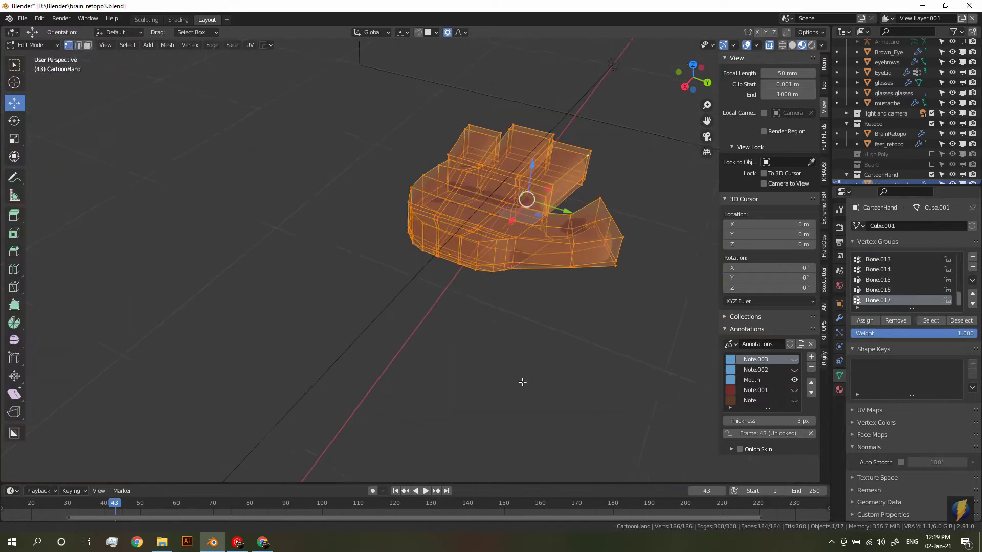
key("alt+a")
scroll(433, 262, "up", 3)
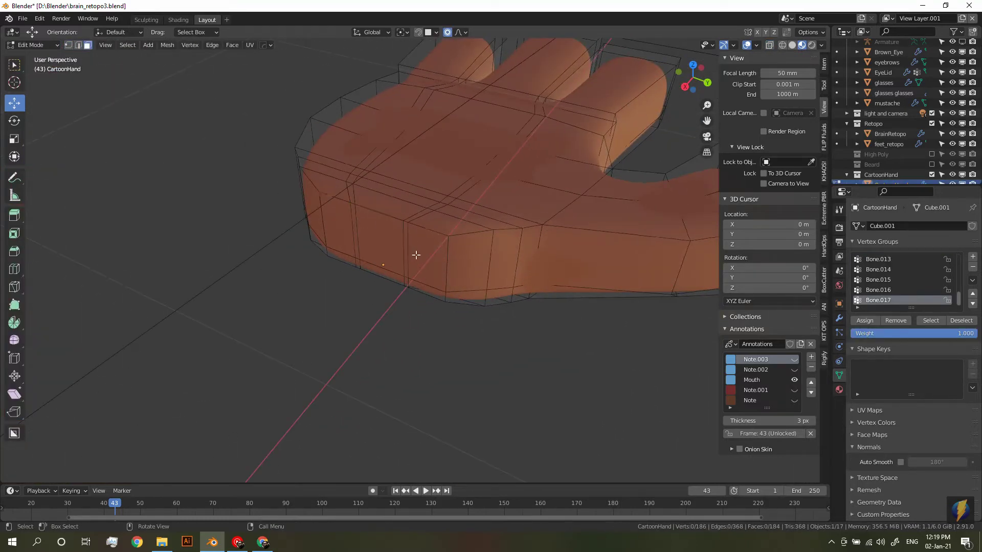
key("KP_7")
left_click(660, 299)
Add edge loops along the lengthened arm and select the whole hand
scroll(456, 305, "up", 4)
key("ctrl+r")
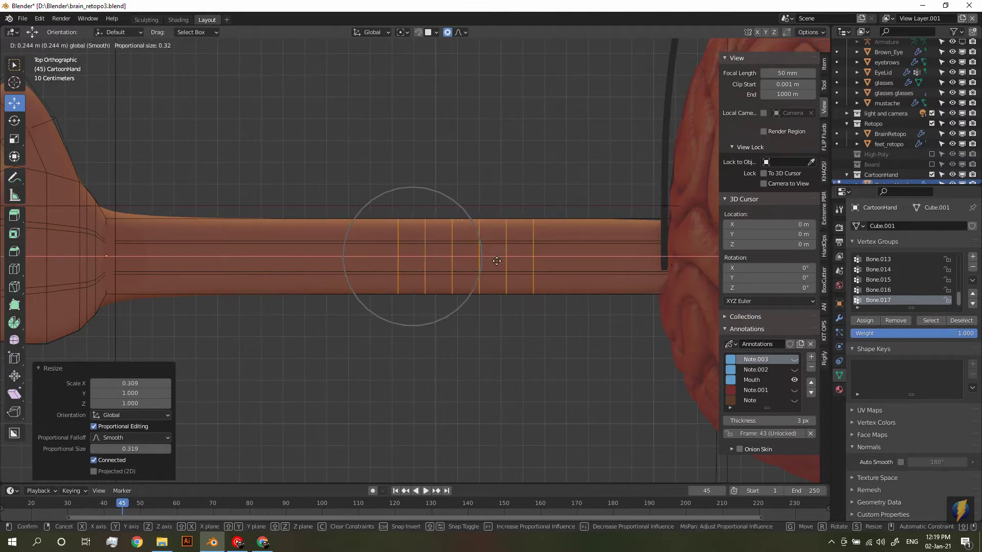
left_click(453, 203)
right_click(453, 203)
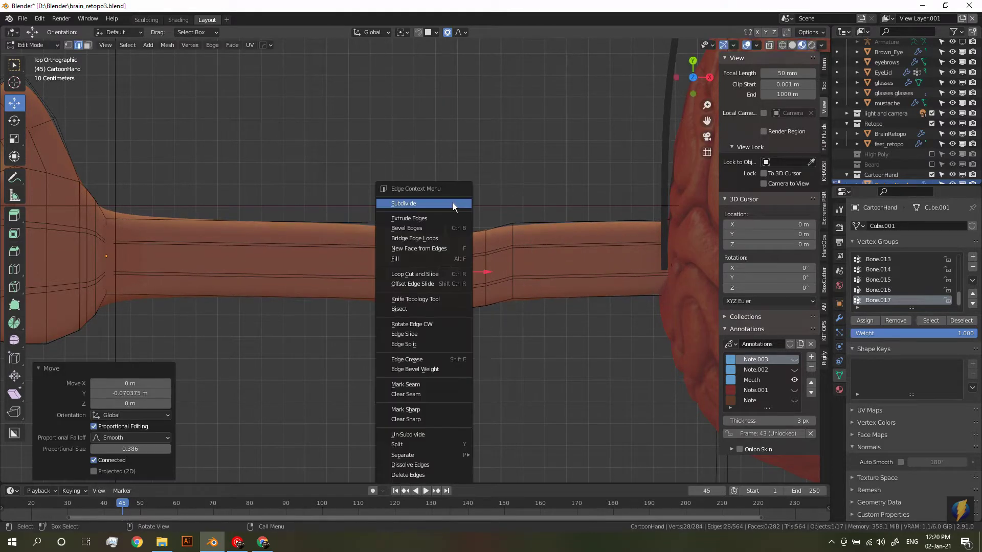
scroll(453, 203, "down", 3)
left_click_drag(241, 89, 573, 404)
Try rotating the hand, then paint-select loops along the arm
key("r")
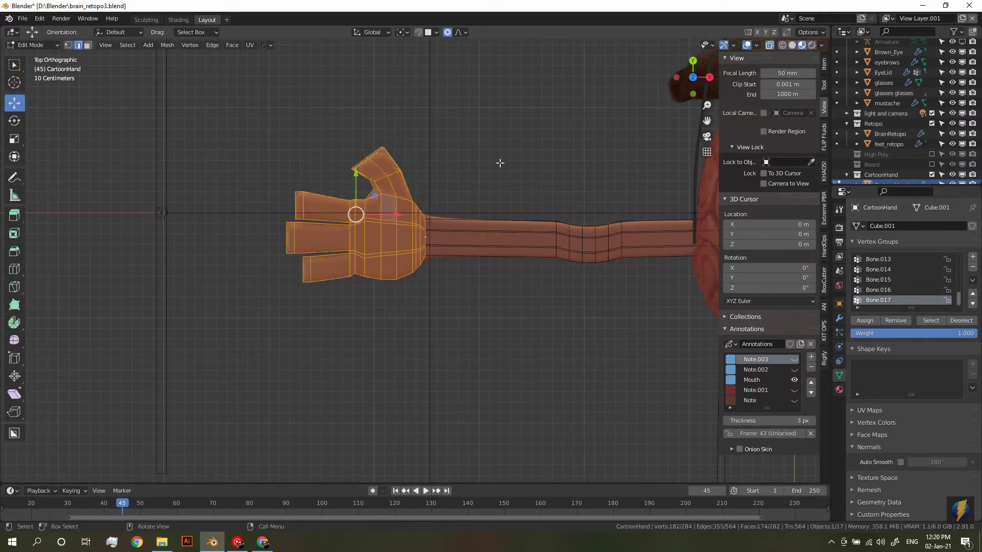
key("Escape")
scroll(408, 325, "up", 5)
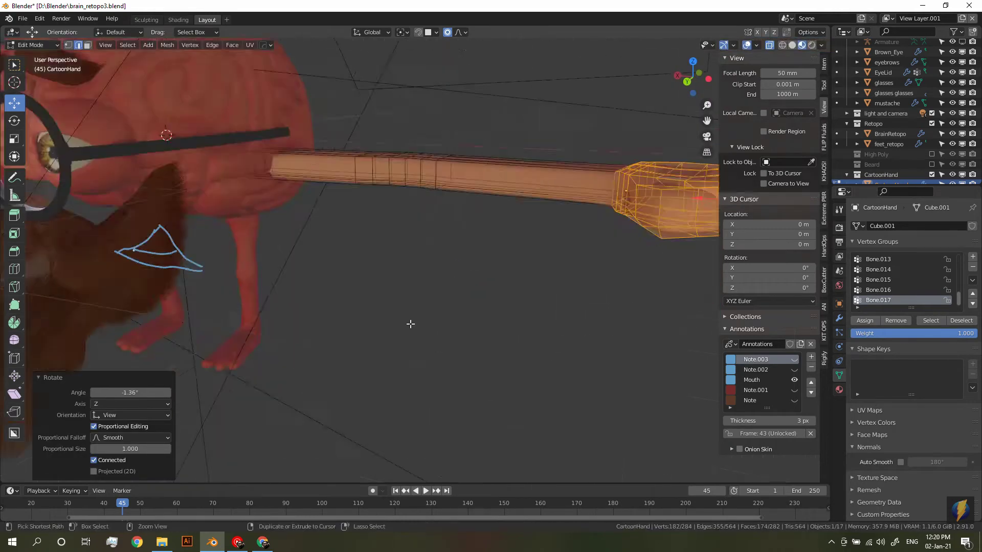
key("c")
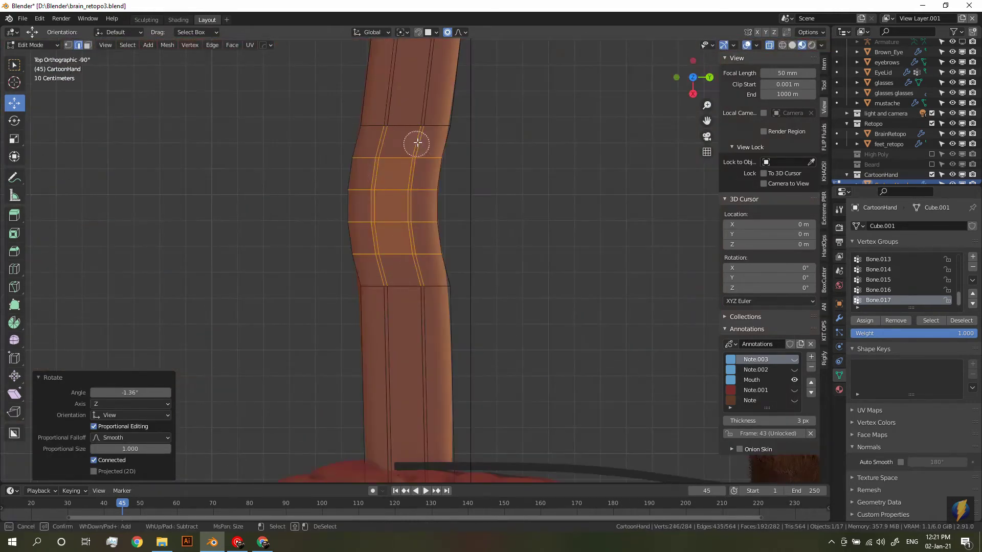
mouse_move(431, 253)
middle_mouse_down()
mouse_move(539, 306)
mouse_move(486, 302)
mouse_move(631, 307)
mouse_move(502, 231)
middle_mouse_up()
Scale the selected arm loops along the X axis from the back view
key("ctrl+KP_1")
key("s")
key("x")
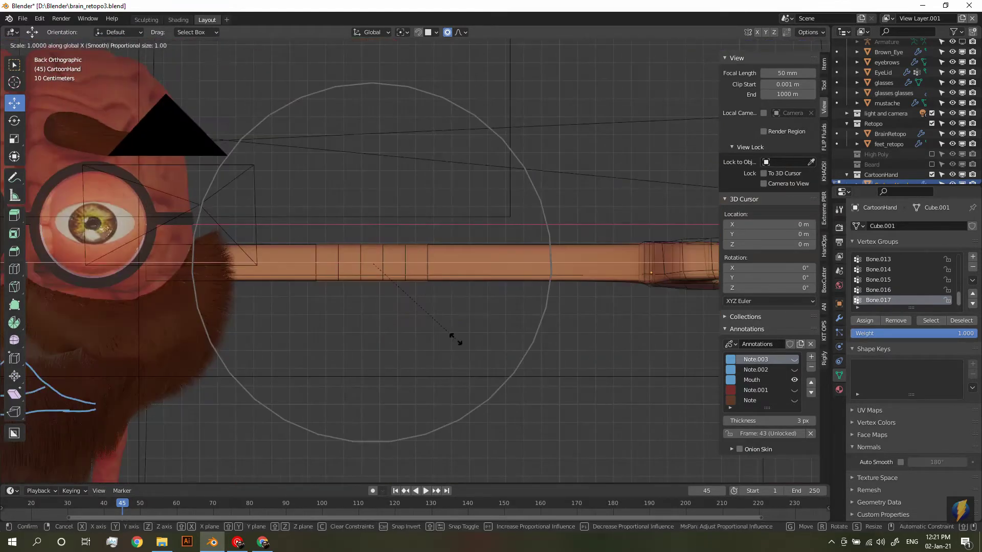
left_click(543, 396)
Enlarge the arm's end in isolated back view, then return to Object Mode
mouse_move(543, 397)
middle_mouse_down()
mouse_move(543, 248)
mouse_move(502, 272)
mouse_move(299, 317)
middle_mouse_up()
key("KP_Divide")
key("ctrl+KP_1")
key("s")
left_click(234, 314)
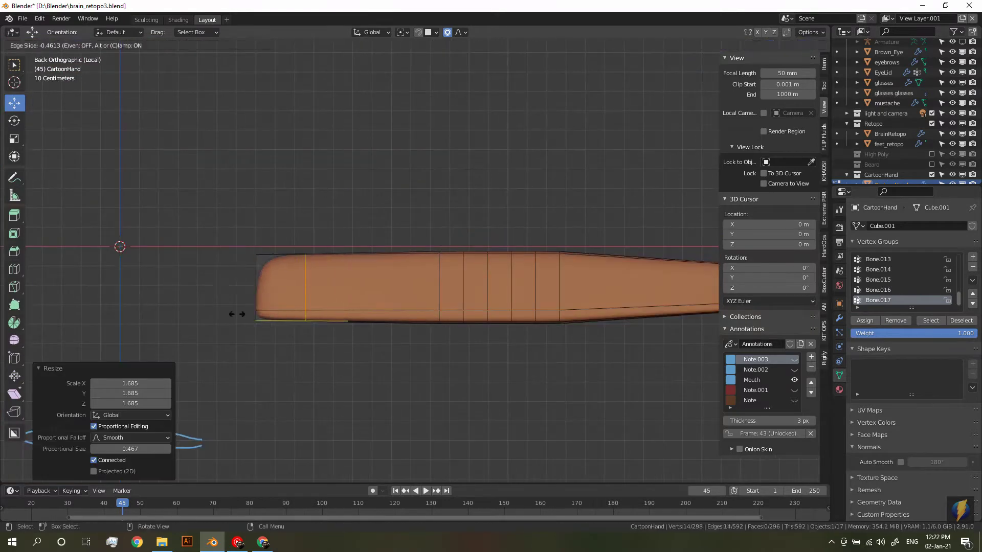
mouse_move(234, 314)
middle_mouse_down()
mouse_move(499, 321)
mouse_move(835, 386)
middle_mouse_up()
key("KP_Divide")
key("Tab")
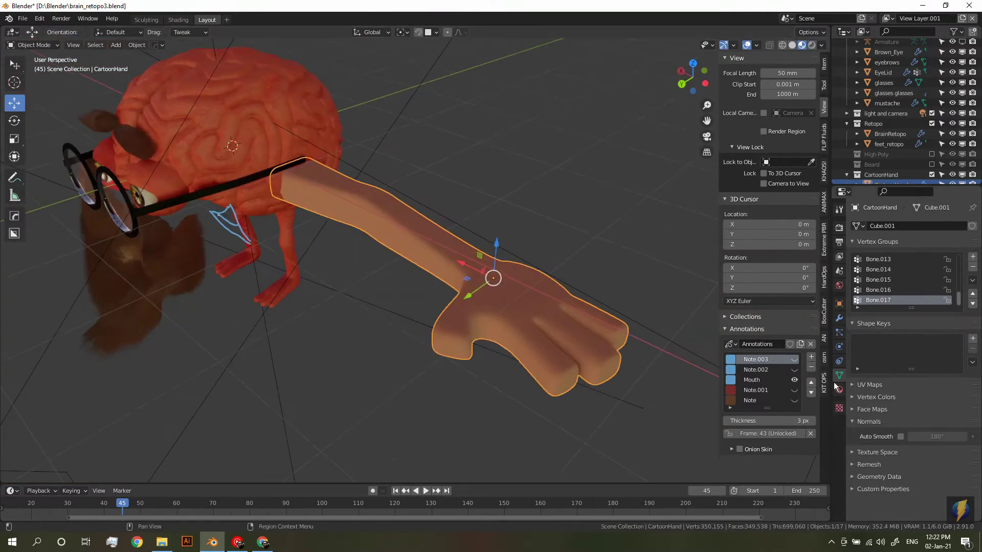
Check the arm's modifiers, including Subsurf and Mirror, from the front view
mouse_move(858, 235)
middle_mouse_down()
mouse_move(425, 313)
mouse_move(495, 336)
mouse_move(504, 214)
mouse_move(516, 241)
mouse_move(504, 242)
middle_mouse_up()
left_click(839, 318)
left_click(913, 225)
scroll(504, 242, "up", 5)
Round the arm's shoulder end into a circle with the To Circle command
key("slash")
key("Tab")
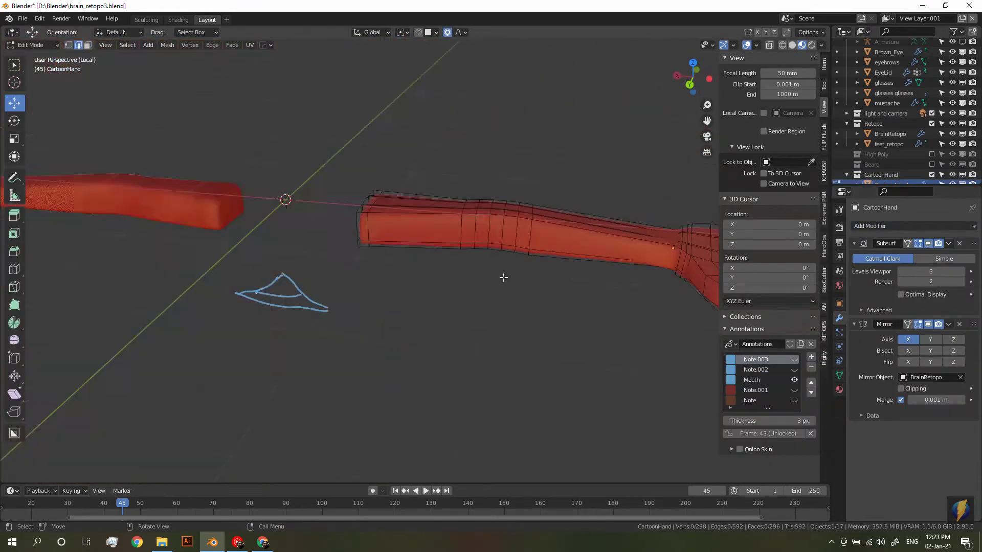
left_click_drag(350, 147, 516, 329)
key("F3")
type("to ci")
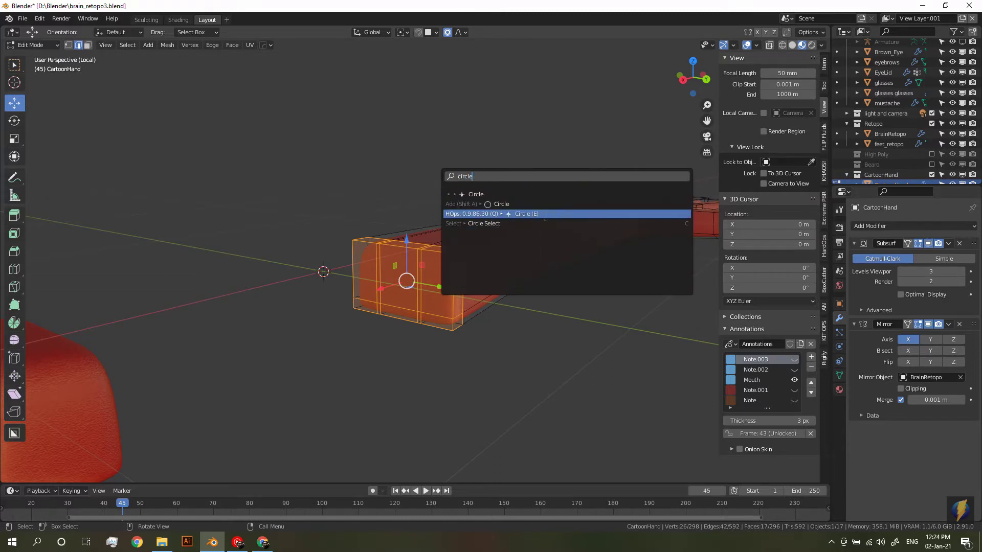
left_click(544, 214)
Select two edge loops on the arm, rescale them, and return to Object Mode
scroll(419, 307, "up", 4)
scroll(409, 378, "down", 10)
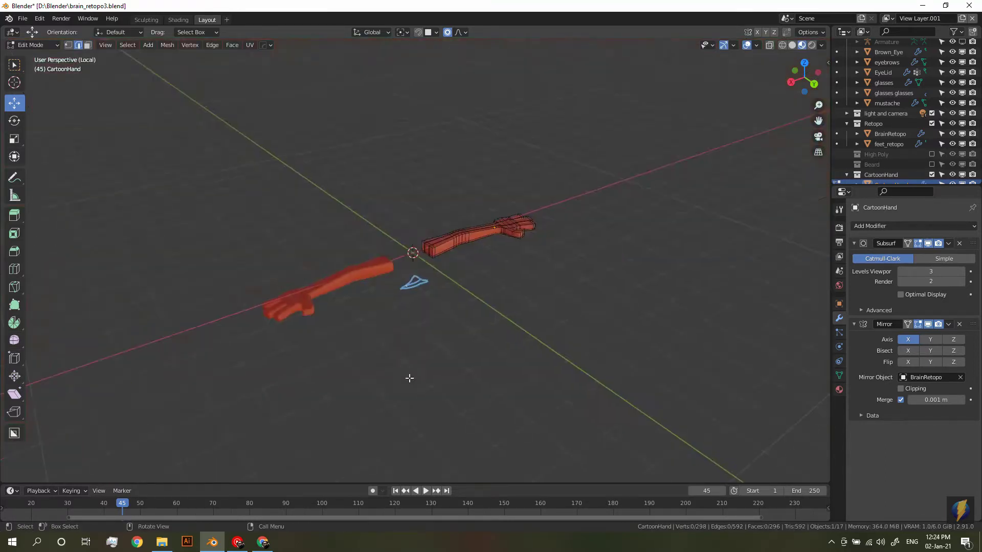
scroll(409, 378, "up", 8)
middle_click_drag(589, 353, 327, 283)
left_click(327, 282, "alt")
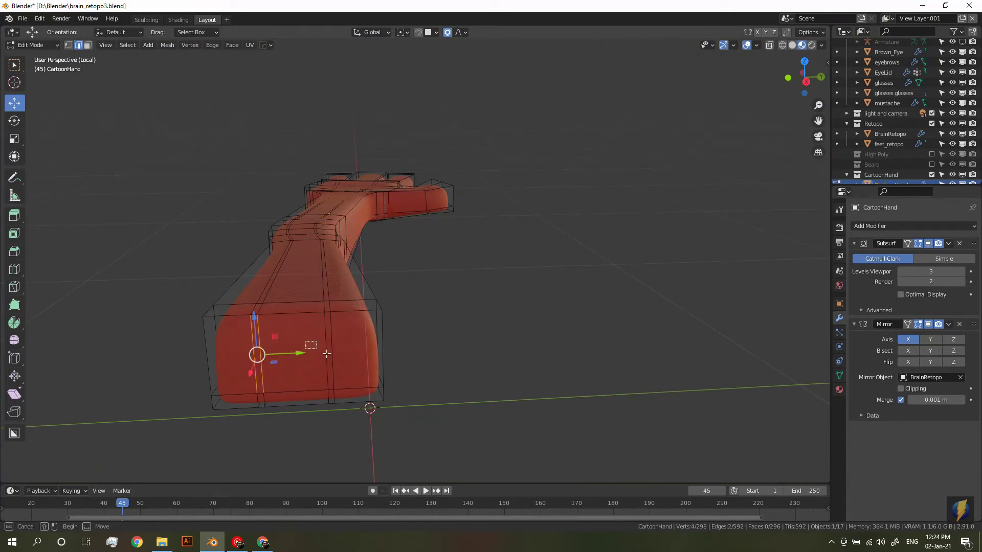
middle_click_drag(327, 353, 505, 377)
left_click(557, 411)
mouse_move(558, 411)
middle_mouse_down()
mouse_move(445, 364)
mouse_move(633, 392)
mouse_move(645, 355)
mouse_move(560, 361)
middle_mouse_up()
scroll(520, 373, "up", 6)
key("Tab")
scroll(633, 391, "down", 5)
Duplicate the arm and move the copy into a new position
key("shift+d")
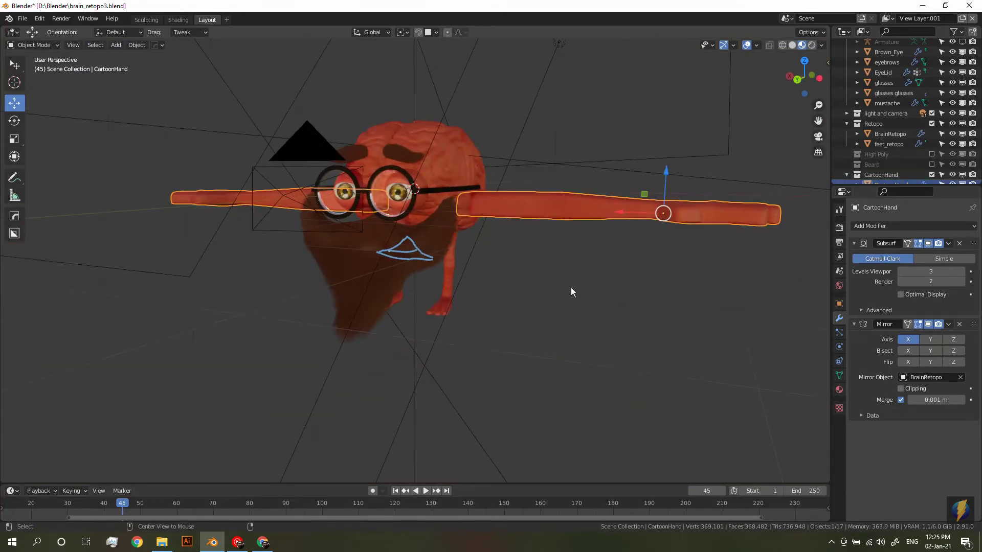
left_click(704, 171)
middle_click_drag(704, 171, 581, 244, "alt")
key("g")
left_click(426, 349)
mouse_move(425, 349)
middle_mouse_down()
mouse_move(590, 293)
mouse_move(640, 412)
middle_mouse_up()
scroll(437, 313, "up", 5)
Undo the extra hand copy, view through the camera, and rotate the hand
key("KP_0")
key("ctrl+z")
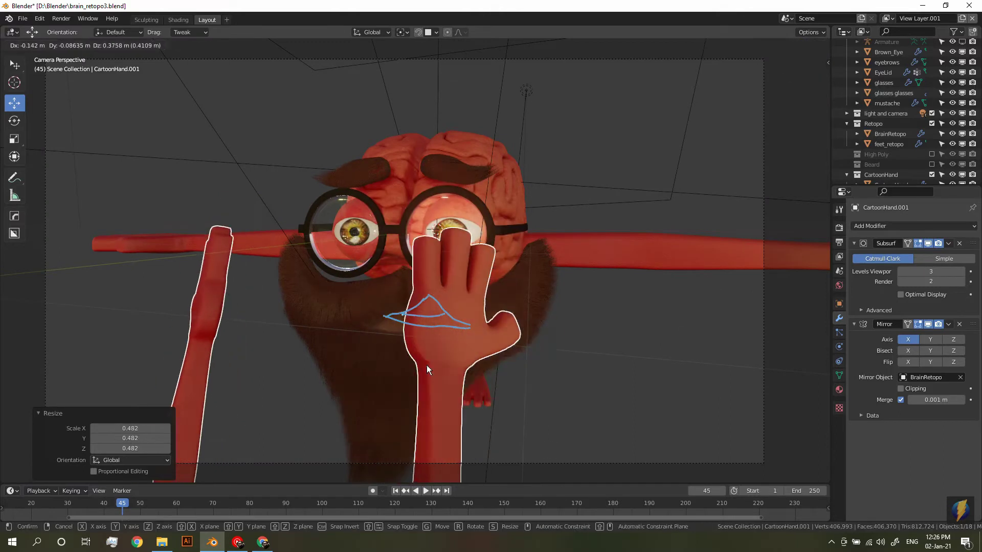
key("ctrl+z")
key("g")
key("r")
key("r")
left_click(628, 347)
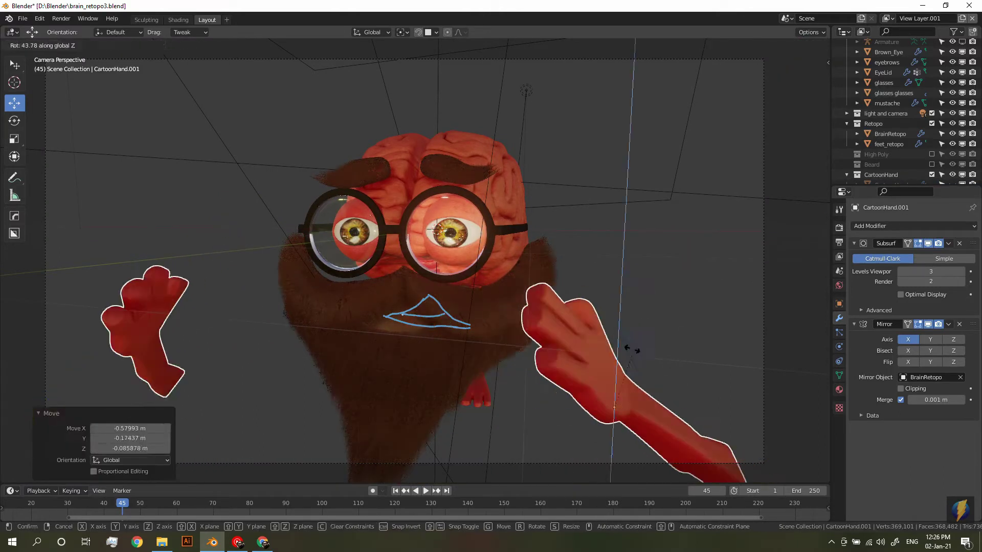
Raise the hand, rotate it, and resize it into a raised pose
key("g")
left_click(771, 345)
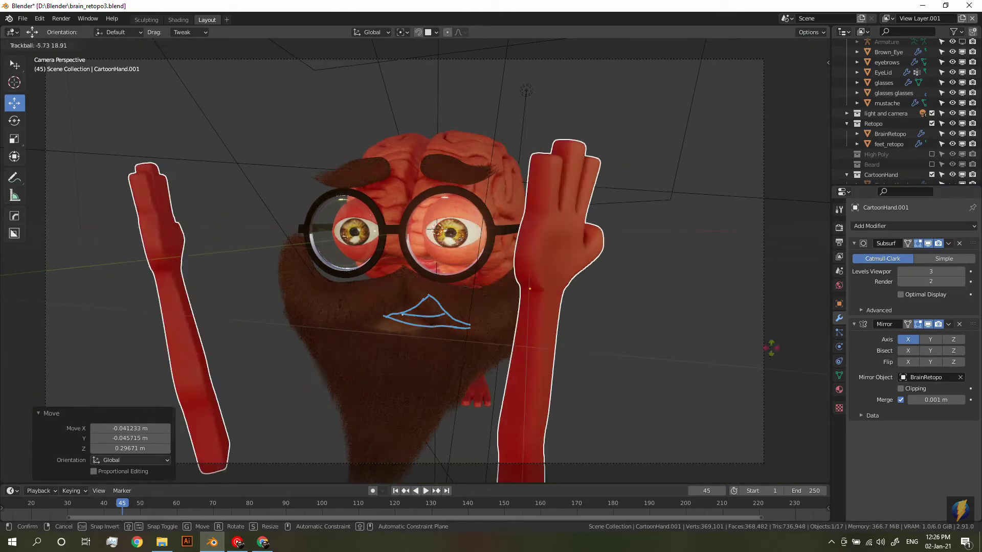
key("r")
key("r")
left_click(512, 286)
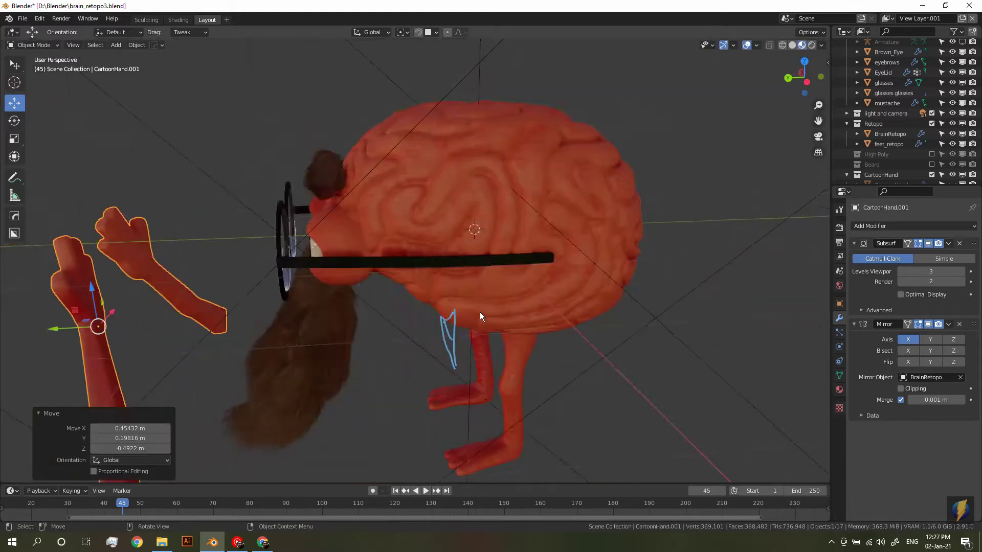
middle_click_drag(479, 312, 456, 281)
key("g")
key("s")
left_click(454, 280)
Rotate the hand outward and move it up into its final spread position
middle_click_drag(645, 381, 501, 356)
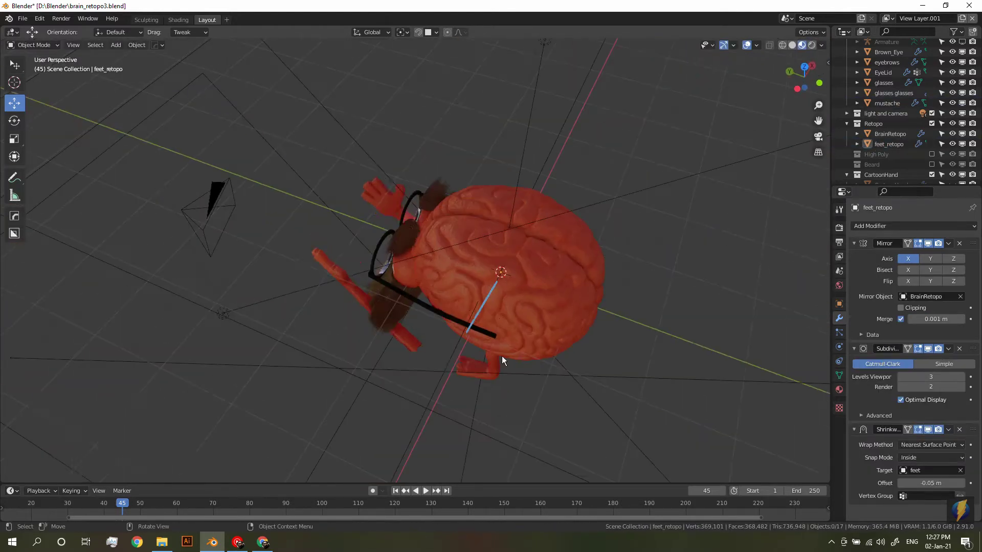
key("r")
key("r")
left_click(407, 281)
key("g")
mouse_move(406, 281)
middle_mouse_down()
mouse_move(522, 294)
mouse_move(576, 417)
mouse_move(606, 336)
mouse_move(663, 396)
mouse_move(548, 357)
mouse_move(639, 353)
middle_mouse_up()
left_click(578, 302)
key("g")
left_click(577, 416)
Hide the Mouth annotation and light the viewport with Scene Lights and World
key("n")
left_click(794, 379)
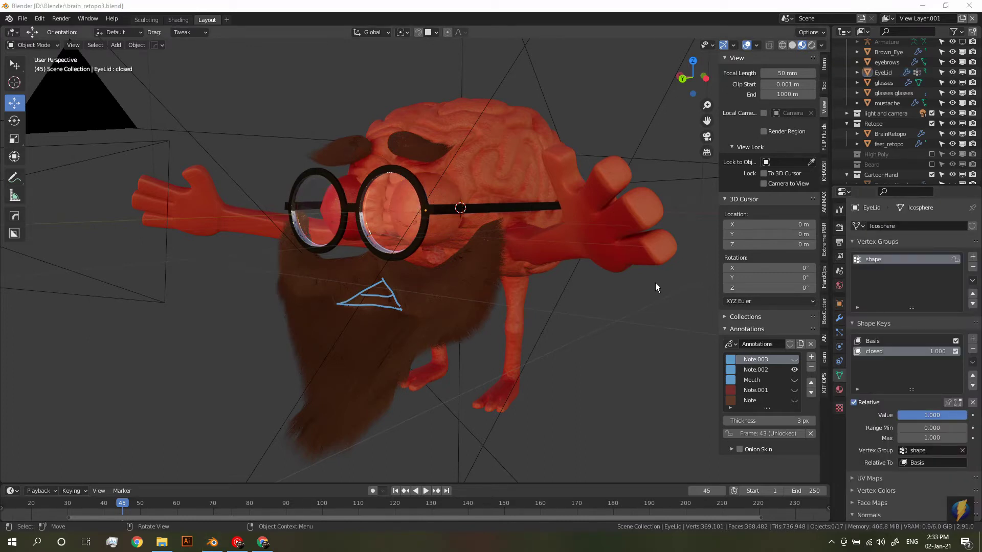
left_click(821, 45)
left_click(764, 107)
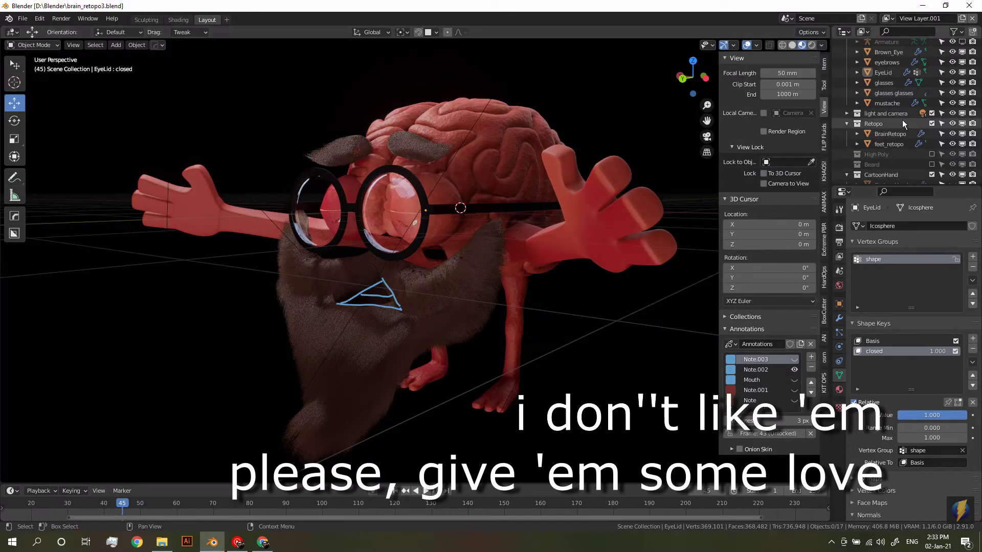
Select the EyeLid object, hide annotation Note.002, and view through the camera
scroll(888, 92, "down", 3)
scroll(890, 124, "up", 4)
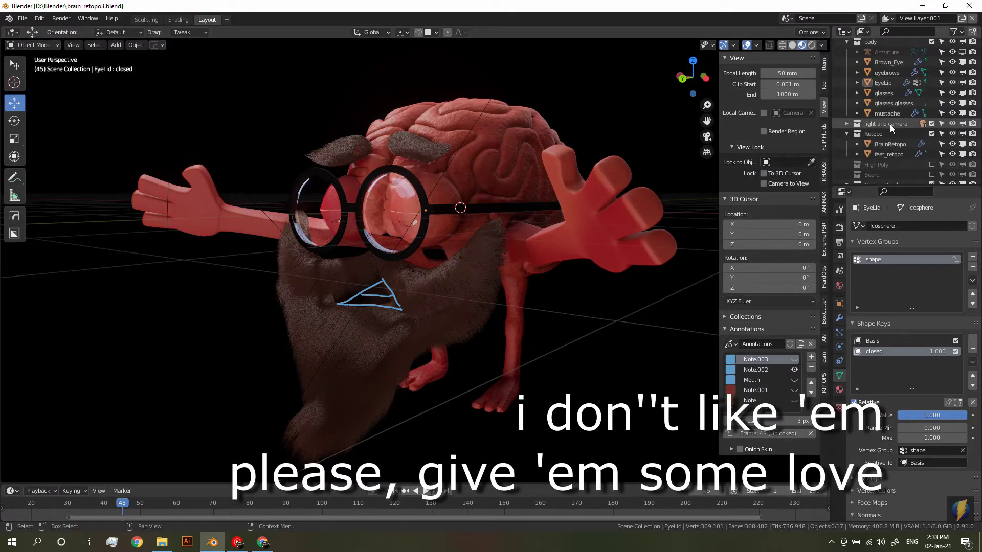
scroll(889, 125, "up", 1)
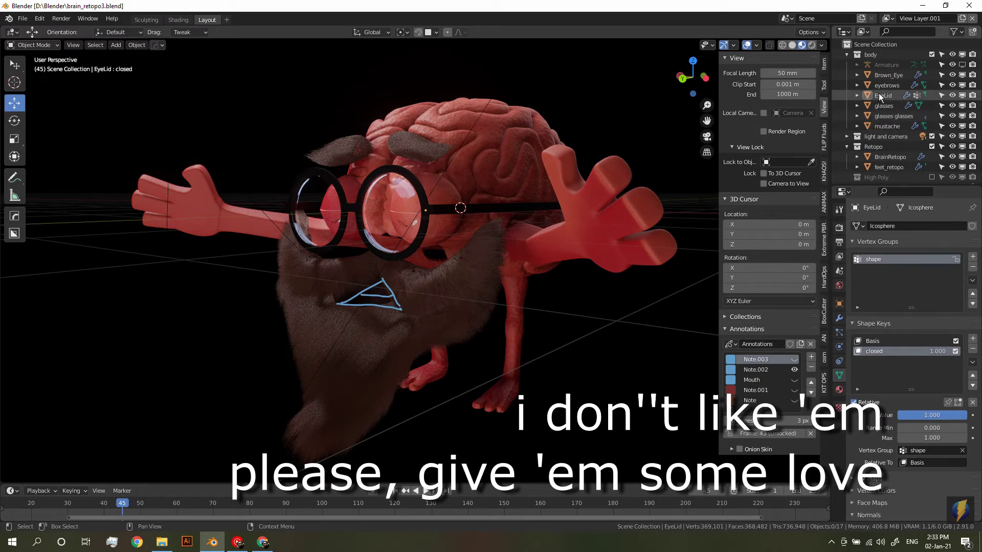
left_click(878, 95)
scroll(901, 371, "down", 3)
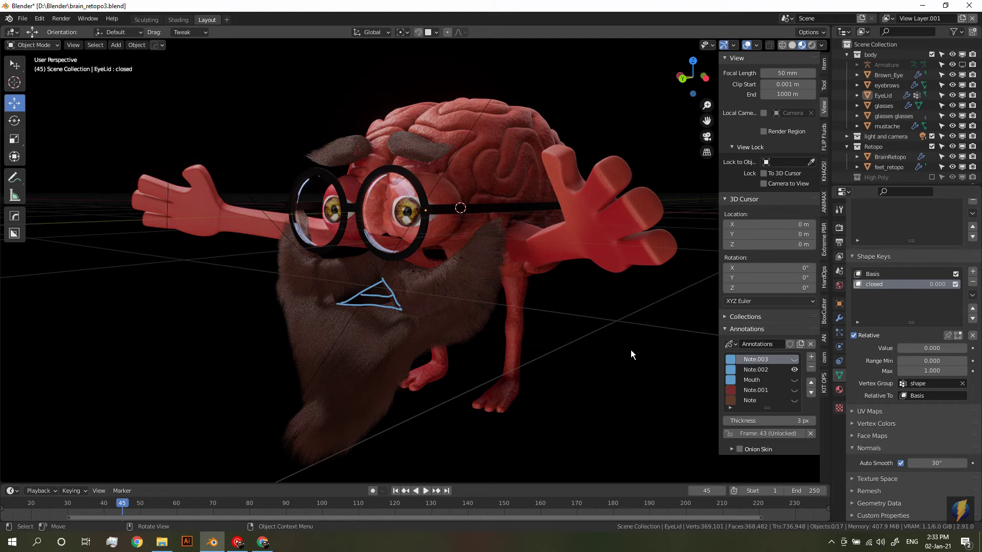
left_click(794, 369)
key("KP_0")
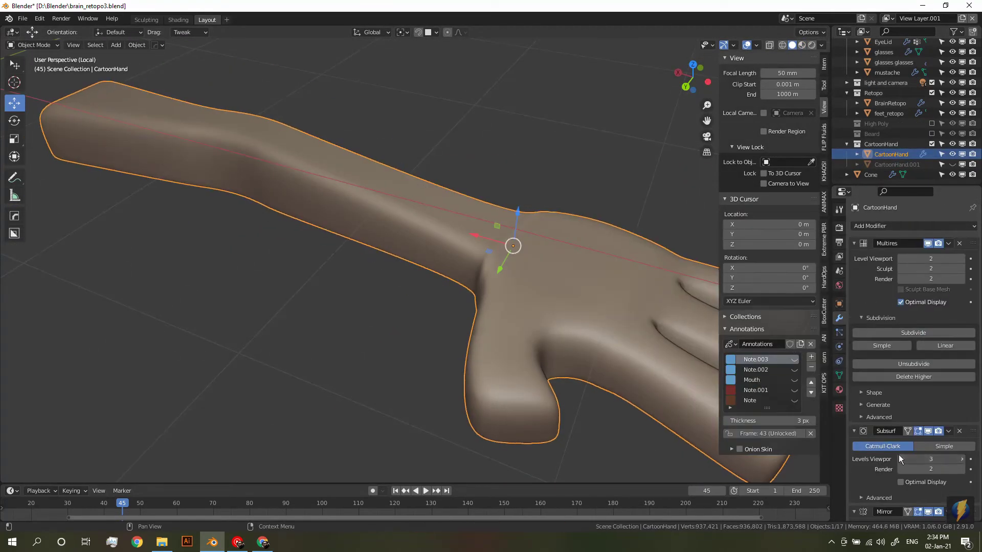
Lower the arm's Subsurf viewport level to 2 and sculpt with a stronger Smooth brush
left_click(900, 459)
key("KP_Divide")
left_click(34, 45)
left_click(31, 79)
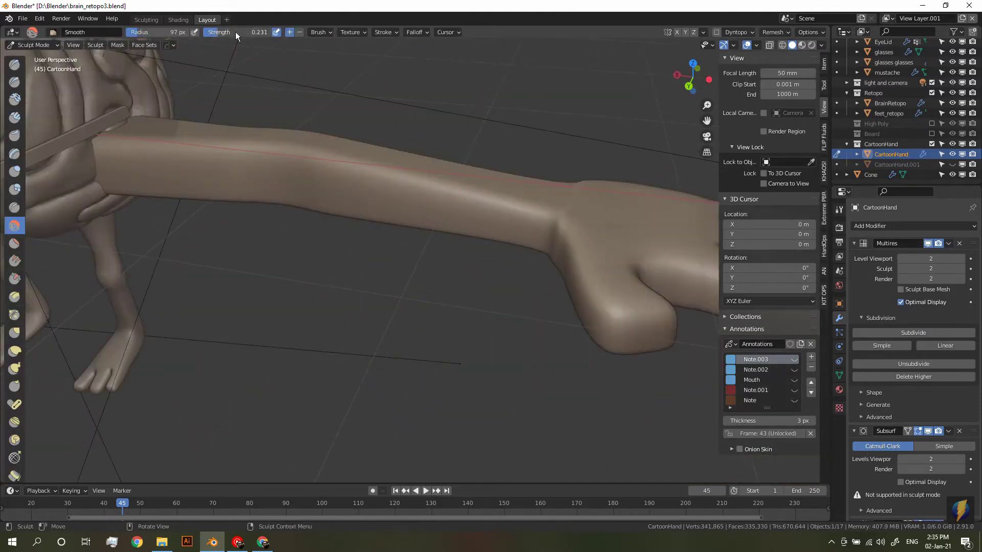
left_click_drag(235, 32, 251, 32)
mouse_move(483, 322)
middle_mouse_down()
mouse_move(471, 321)
mouse_move(390, 101)
mouse_move(401, 258)
mouse_move(229, 139)
middle_mouse_up()
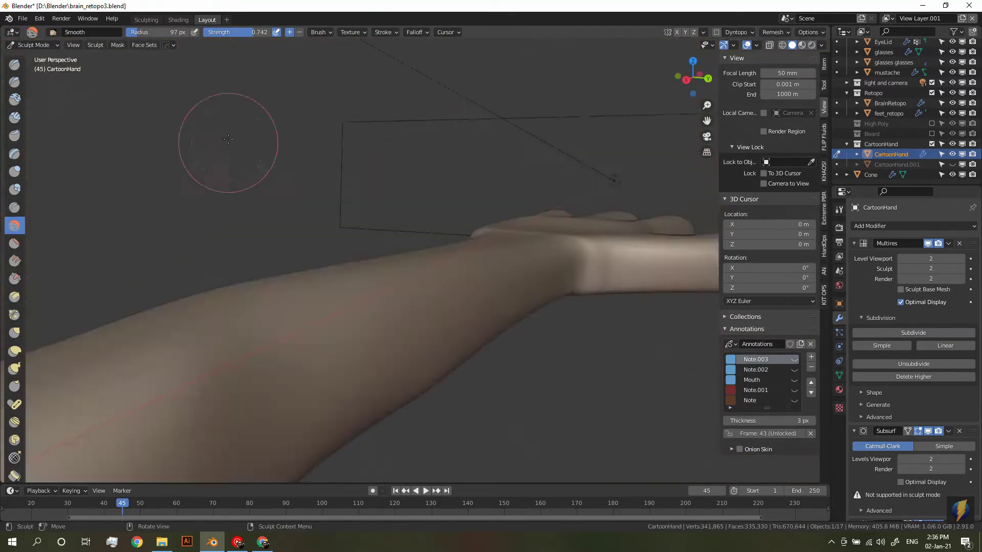
scroll(228, 138, "down", 5)
Select the whole arm mesh in Edit Mode from top view, then resume sculpting
key("Tab")
key("a")
middle_click_drag(358, 256, 460, 281)
key("KP_7")
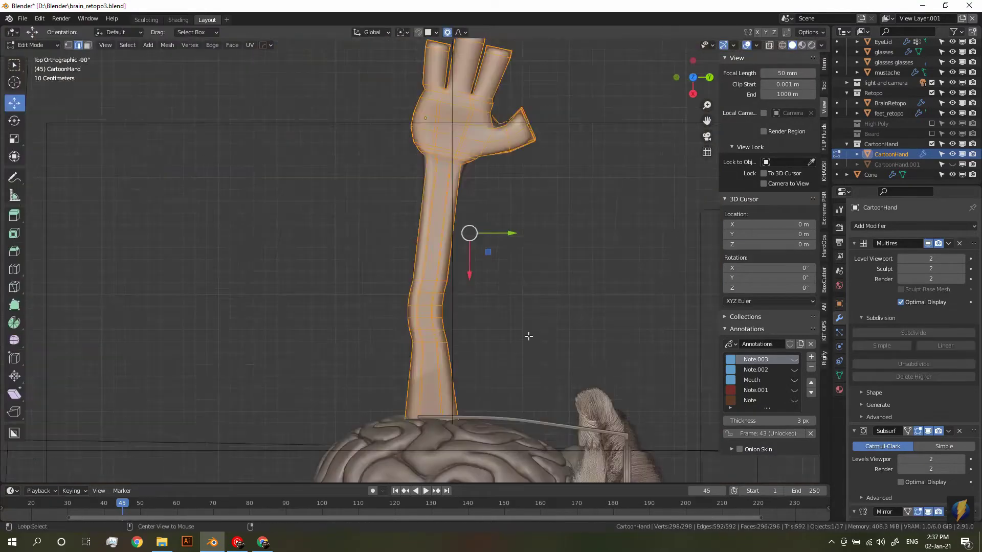
key("Tab")
scroll(464, 313, "up", 1)
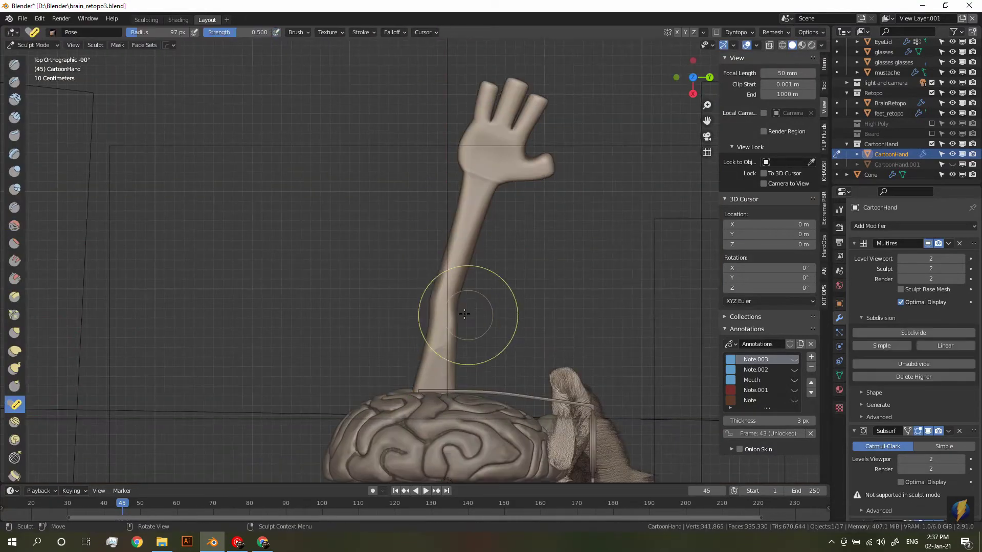
Set a smaller Smooth brush size and smooth the arm and elbow
left_click(432, 319)
scroll(430, 283, "up", 5)
left_click(449, 340)
mouse_move(449, 340)
middle_mouse_down()
mouse_move(324, 186)
mouse_move(229, 286)
middle_mouse_up()
key("shift+s")
key("f")
left_click(506, 356)
mouse_move(506, 357)
middle_mouse_down()
mouse_move(279, 305)
mouse_move(339, 333)
mouse_move(460, 358)
mouse_move(440, 296)
mouse_move(531, 207)
mouse_move(482, 241)
mouse_move(153, 230)
mouse_move(406, 230)
middle_mouse_up()
Sculpt the elbow with Clay Strips and smoothing, then view the hand's base mesh from above
key("c")
scroll(515, 406, "down", 5)
scroll(515, 406, "up", 6)
key("shift+s")
scroll(504, 339, "down", 3)
scroll(530, 207, "up", 3)
key("Tab")
key("KP_7")
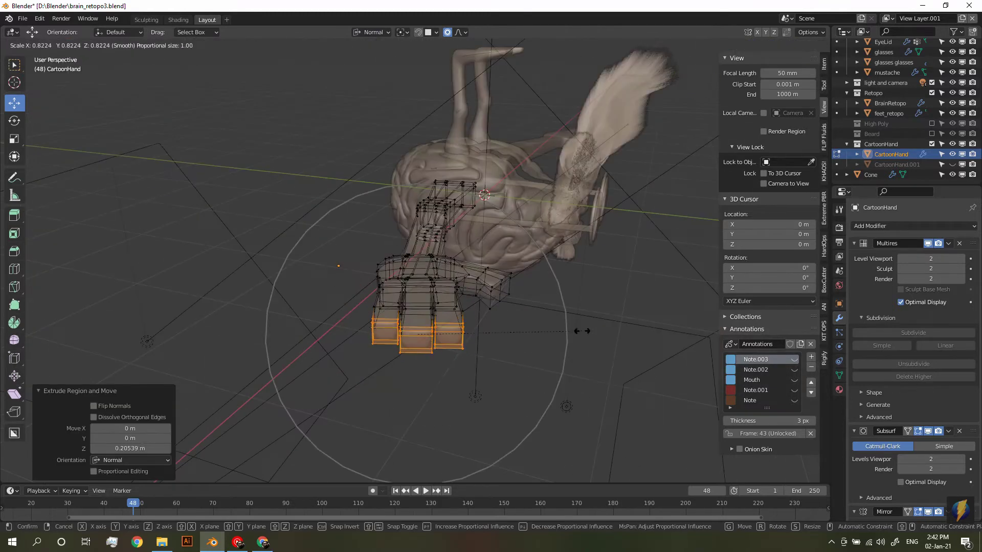
Extrude the thumb-tip edge loop to lengthen the thumb
left_click(582, 331)
middle_click_drag(582, 331, 469, 298)
key("ctrl+KP_7")
scroll(568, 331, "up", 2)
left_click(457, 184, "alt")
key("e")
right_click(511, 220)
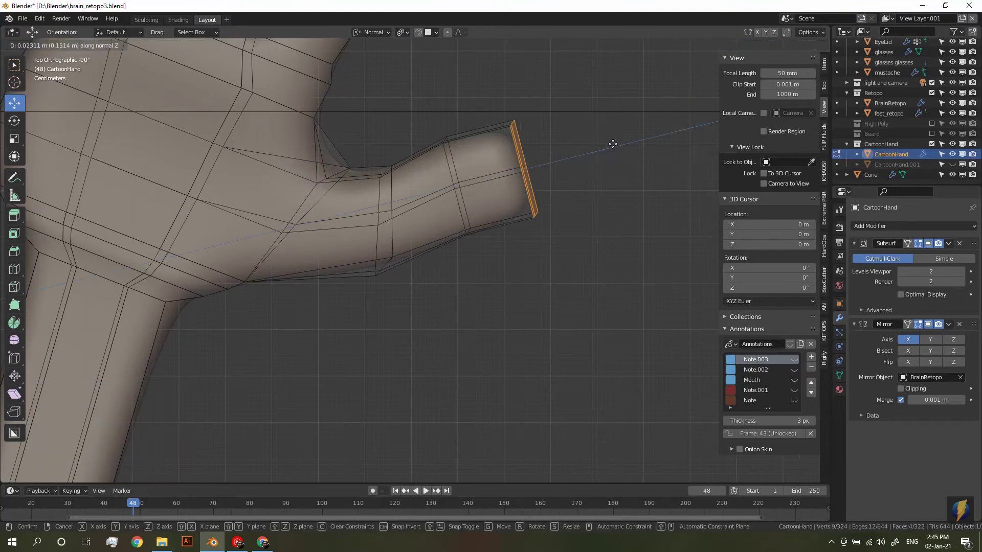
left_click(613, 144)
Refine the hand's edge loops using circle select, proportional editing and edge sliding
mouse_move(613, 144)
middle_mouse_down()
mouse_move(469, 240)
mouse_move(426, 316)
middle_mouse_up()
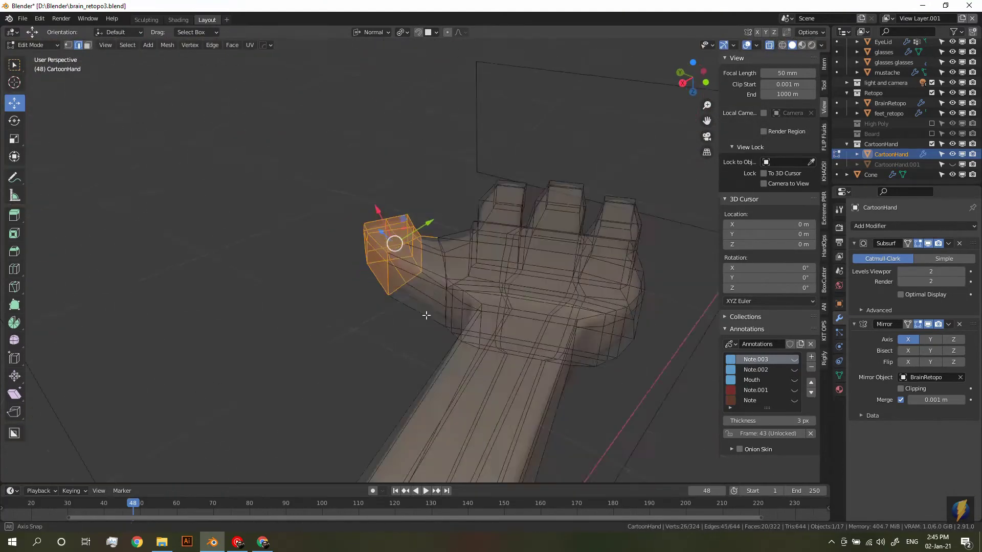
scroll(478, 294, "up", 2)
mouse_move(439, 252)
middle_mouse_down()
mouse_move(555, 364)
mouse_move(606, 295)
middle_mouse_up()
right_click(606, 296, "shift")
key("c")
mouse_move(439, 334)
middle_mouse_down()
mouse_move(458, 344)
mouse_move(384, 325)
mouse_move(500, 295)
mouse_move(513, 244)
mouse_move(538, 398)
middle_mouse_up()
key("o")
left_click(371, 31)
left_click(358, 56)
scroll(519, 281, "up", 5)
In Sculpt Mode, shape the forearm and wrist with Clay Strips and Smooth brushes
middle_click_drag(562, 307, 599, 306)
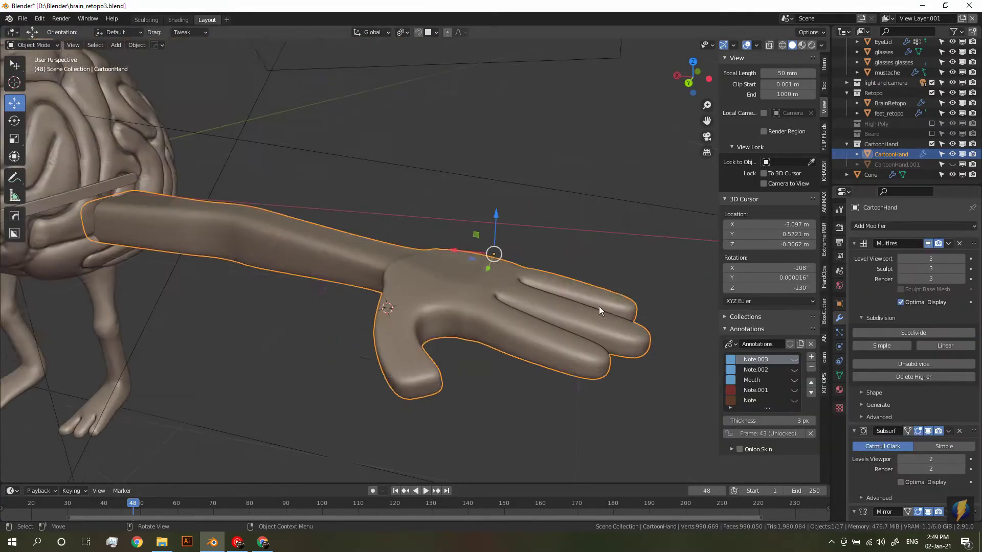
key("ctrl+Tab")
scroll(432, 305, "up", 4)
mouse_move(432, 304)
middle_mouse_down()
mouse_move(480, 305)
mouse_move(574, 365)
mouse_move(511, 358)
middle_mouse_up()
key("c")
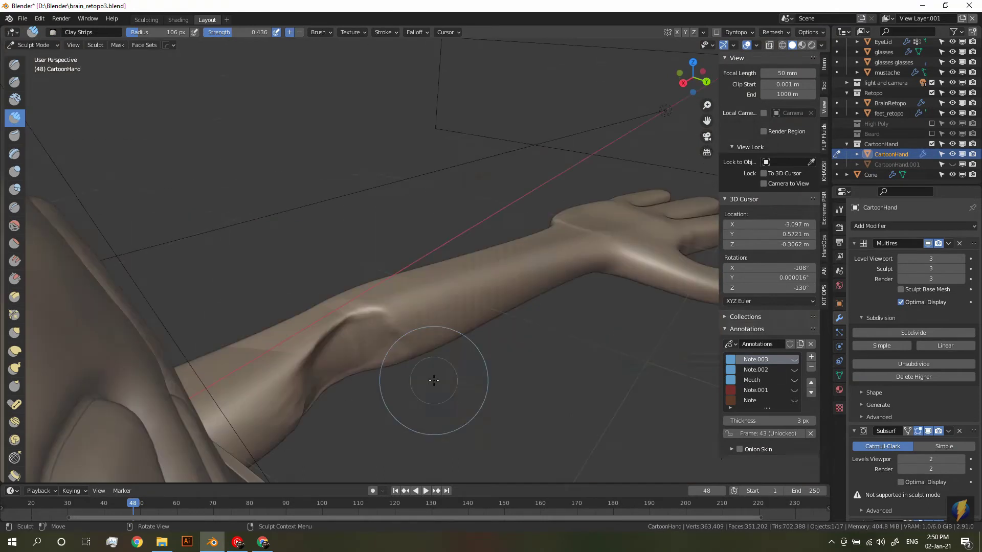
middle_click_drag(432, 373, 508, 355)
mouse_move(458, 314)
middle_mouse_down()
mouse_move(183, 235)
mouse_move(187, 307)
mouse_move(510, 234)
middle_mouse_up()
key("shift+s")
scroll(510, 234, "up", 4)
Add a Multires subdivision level, then sculpt the palm and thumb with Clay Strips, Draw Sharp and Smooth
left_click(917, 333)
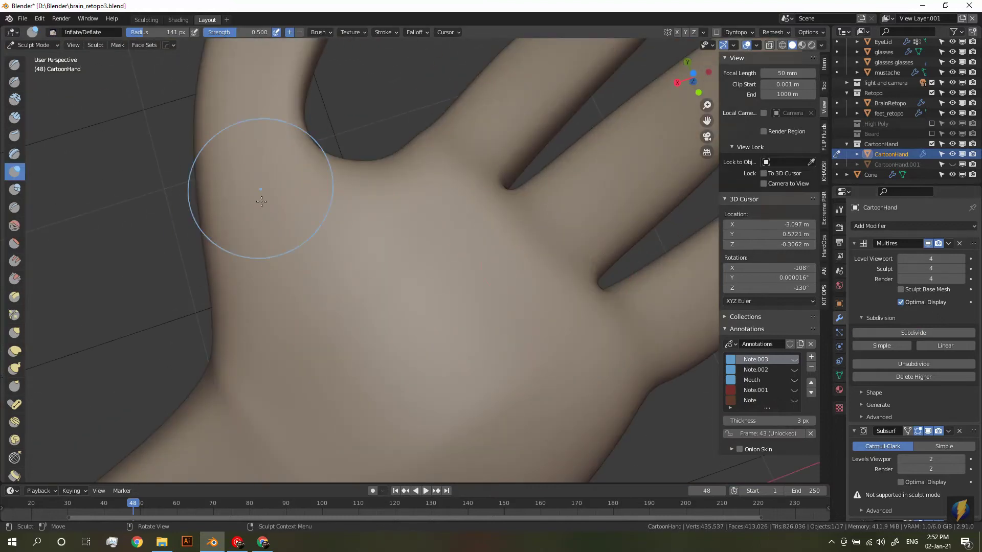
middle_click_drag(221, 229, 355, 143)
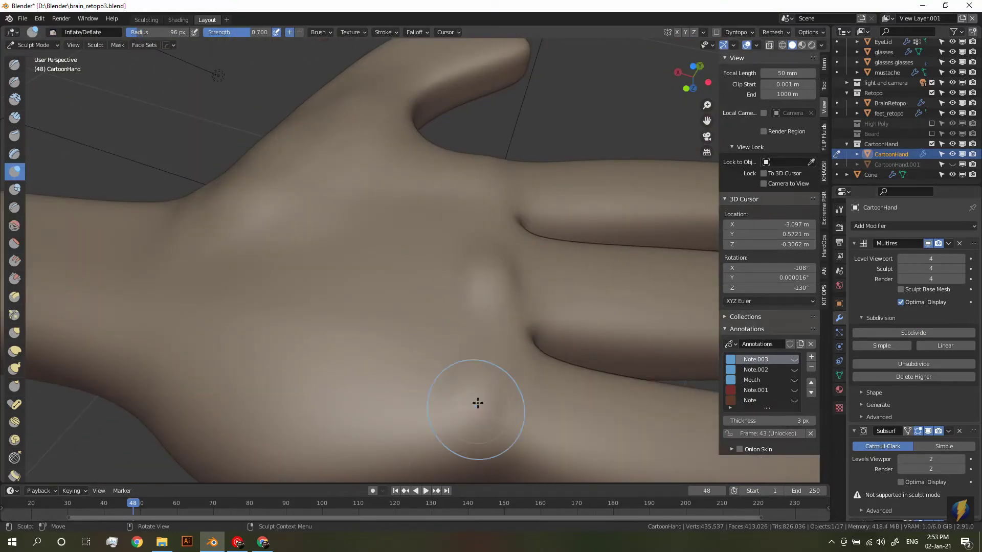
middle_click_drag(478, 403, 474, 365)
scroll(473, 365, "down", 4)
key("c")
mouse_move(321, 184)
middle_mouse_down()
mouse_move(449, 241)
mouse_move(285, 328)
mouse_move(329, 285)
mouse_move(407, 422)
mouse_move(366, 281)
mouse_move(477, 259)
mouse_move(548, 286)
mouse_move(399, 185)
middle_mouse_up()
key("shift+x")
mouse_move(468, 119)
middle_mouse_down()
mouse_move(339, 197)
mouse_move(467, 241)
mouse_move(396, 309)
middle_mouse_up()
key("shift+s")
Shape the thumb crotch and hand with alternating Inflate and Smooth brushes
key("i")
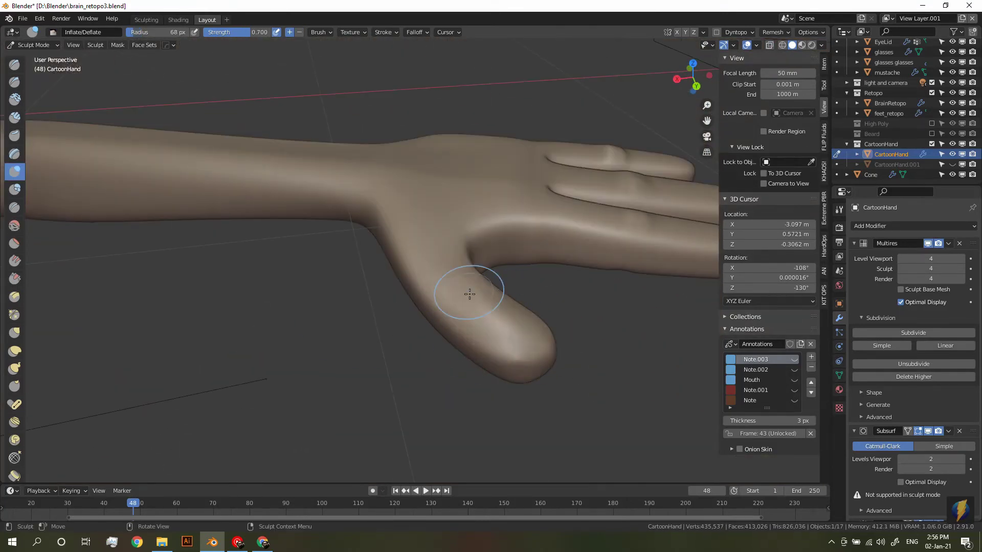
mouse_move(469, 294)
middle_mouse_down()
mouse_move(358, 256)
mouse_move(230, 230)
middle_mouse_up()
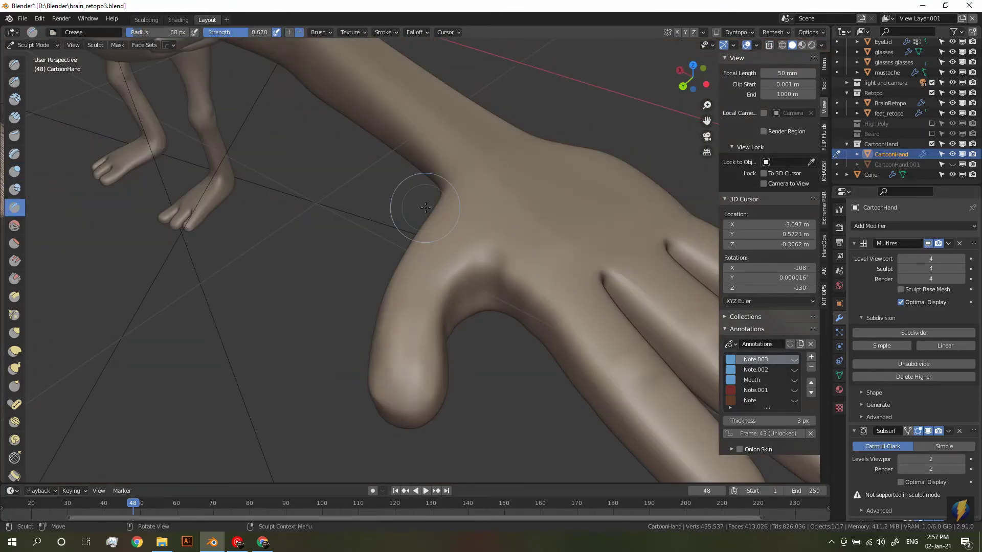
middle_click_drag(426, 207, 610, 271)
key("shift+s")
mouse_move(429, 328)
middle_mouse_down()
mouse_move(609, 285)
mouse_move(562, 317)
mouse_move(471, 413)
mouse_move(485, 417)
mouse_move(409, 358)
mouse_move(197, 274)
mouse_move(471, 351)
mouse_move(189, 322)
mouse_move(306, 255)
mouse_move(602, 299)
middle_mouse_up()
key("i")
key("shift+s")
key("ctrl+Tab")
From the front view, trackball-rotate both arms out to horizontal
key("ctrl+KP_1")
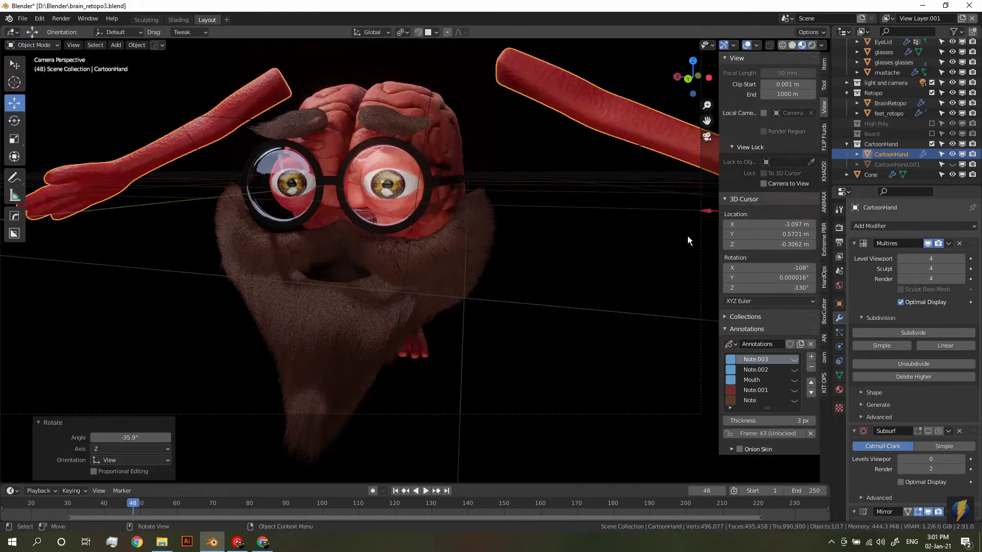
key("r")
key("Return")
key("r")
key("r")
key("Return")
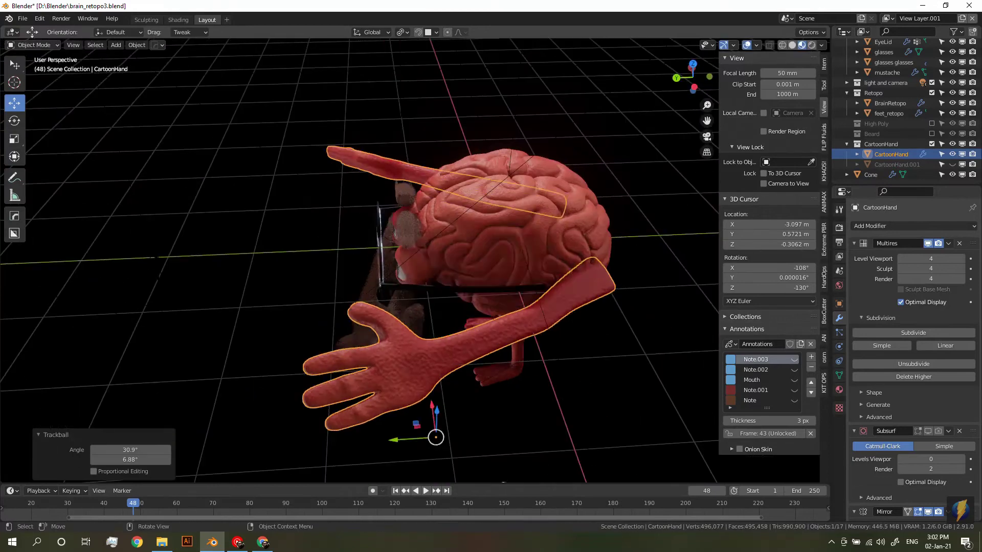
Set the EyeLid 'closed' shape key to 0 to open the eyes
middle_click_drag(460, 307, 555, 299)
mouse_move(539, 265)
middle_mouse_down()
mouse_move(605, 182)
mouse_move(542, 286)
mouse_move(543, 317)
mouse_move(515, 343)
mouse_move(801, 367)
middle_mouse_up()
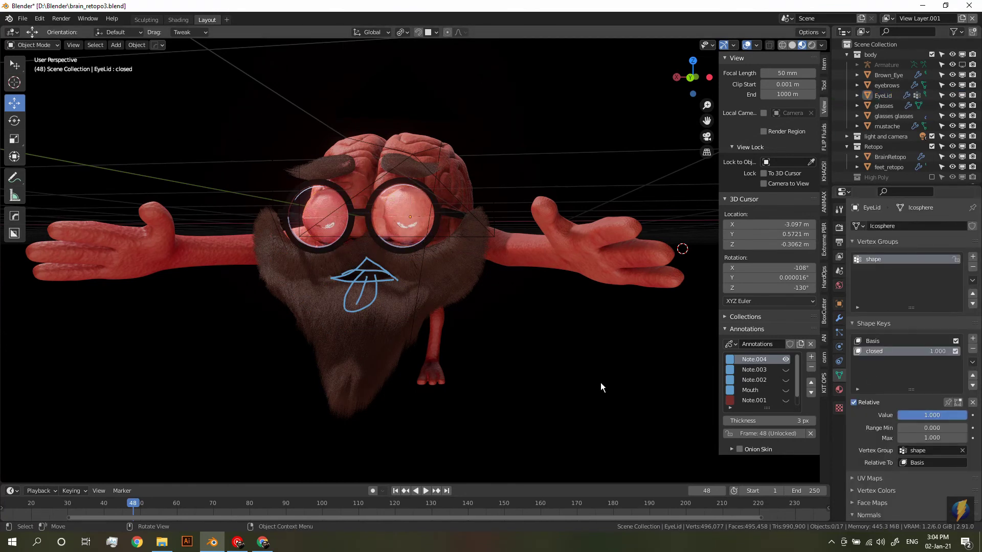
left_click_drag(931, 415, 900, 415)
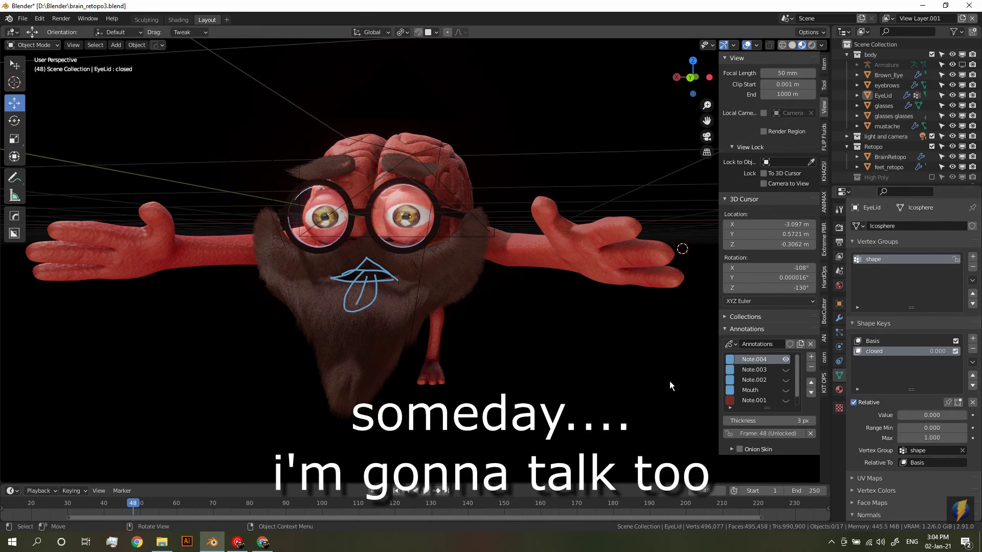